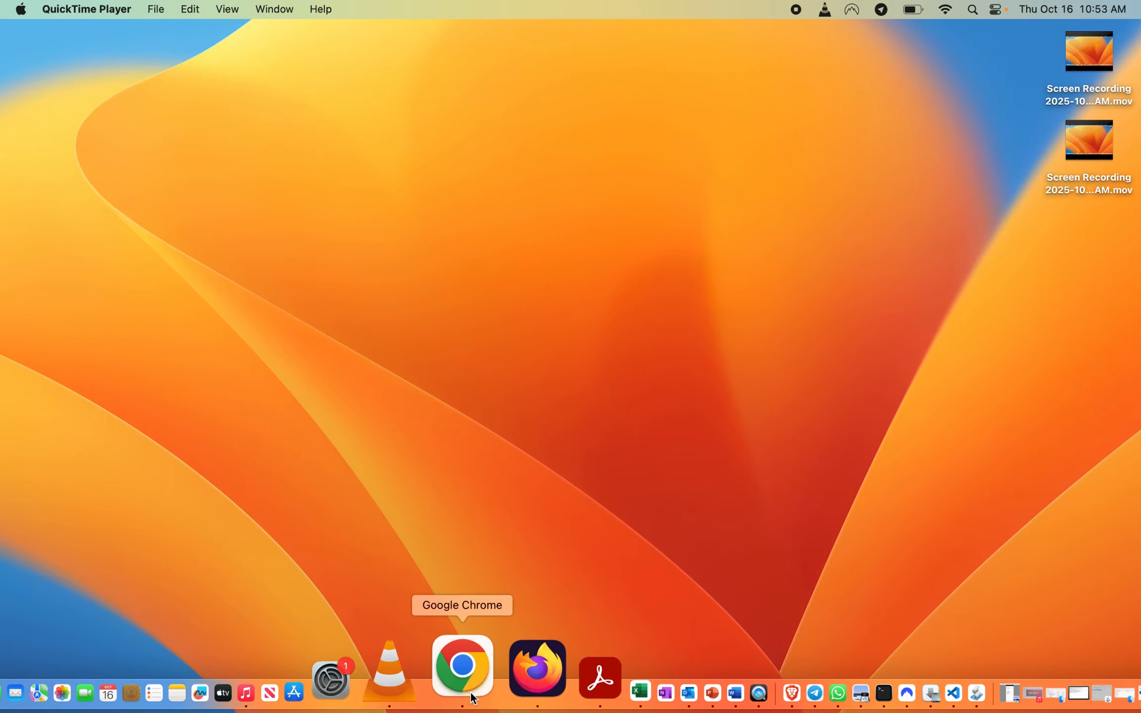
Step: Open python.org/downloads in Google Chrome and expand the browser window to full screen
click(465, 664)
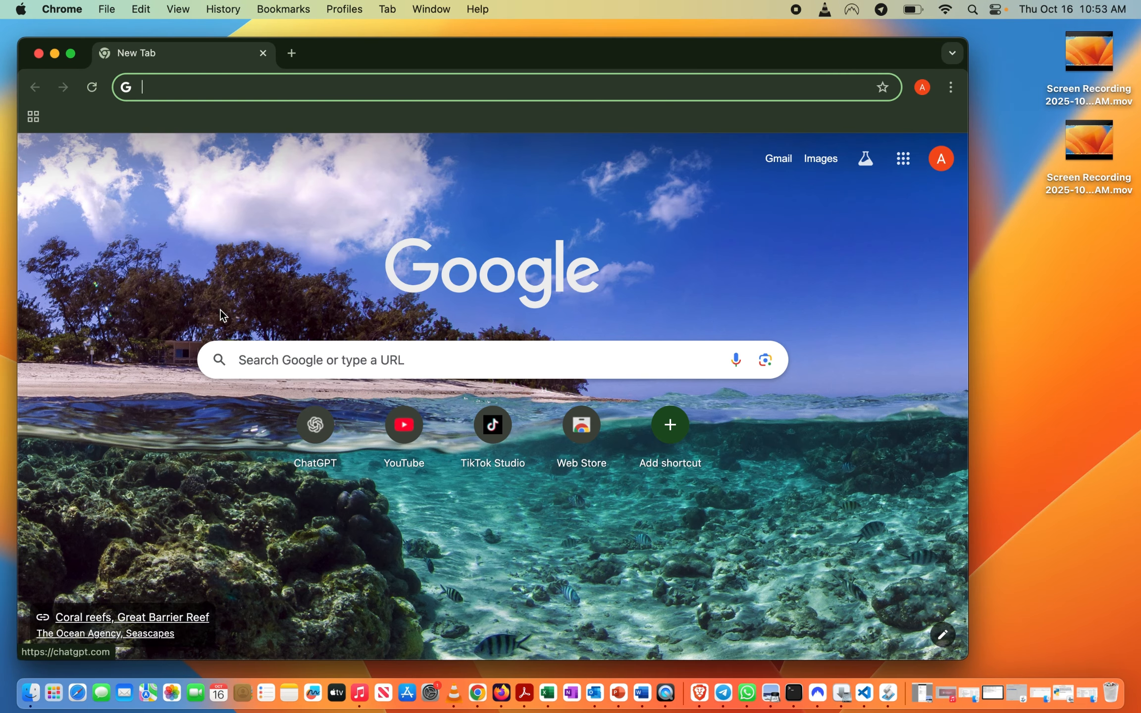
text(python)
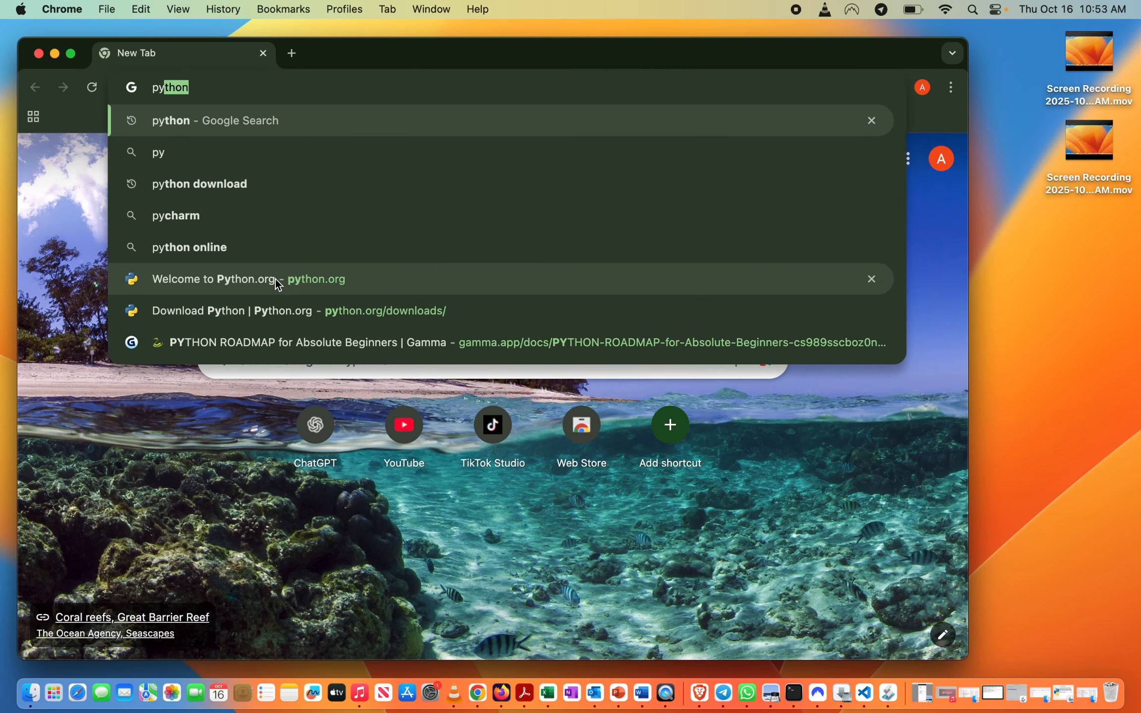
text(.ord)
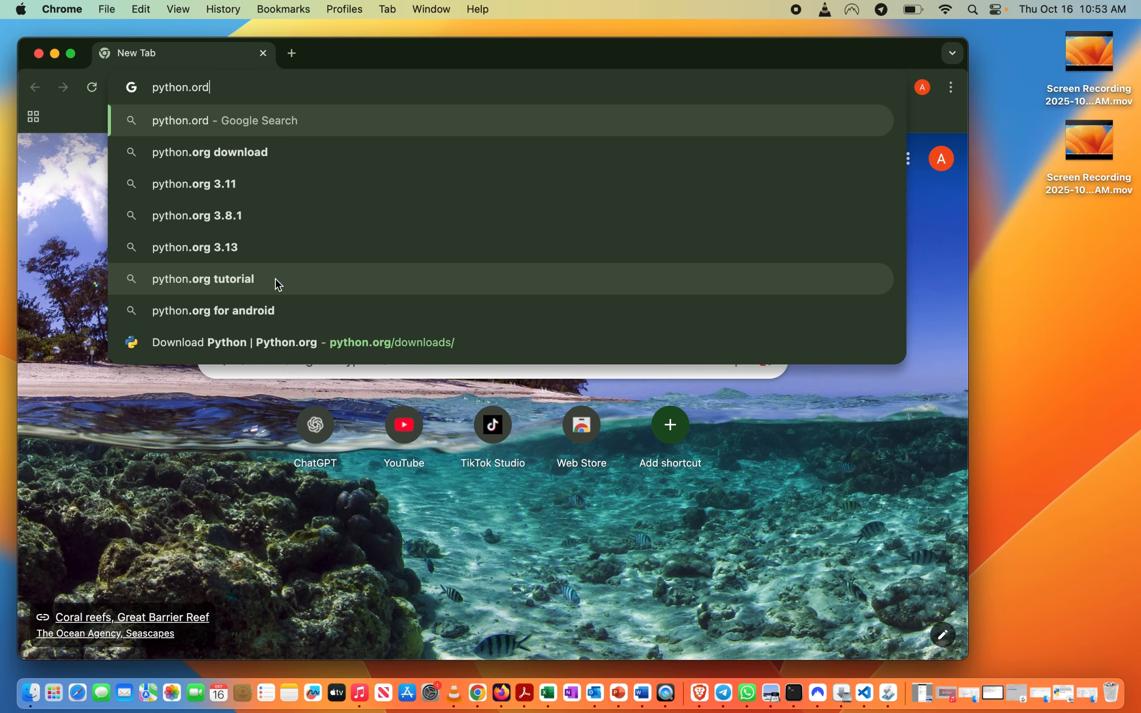
key(BackSpace)
text(g)
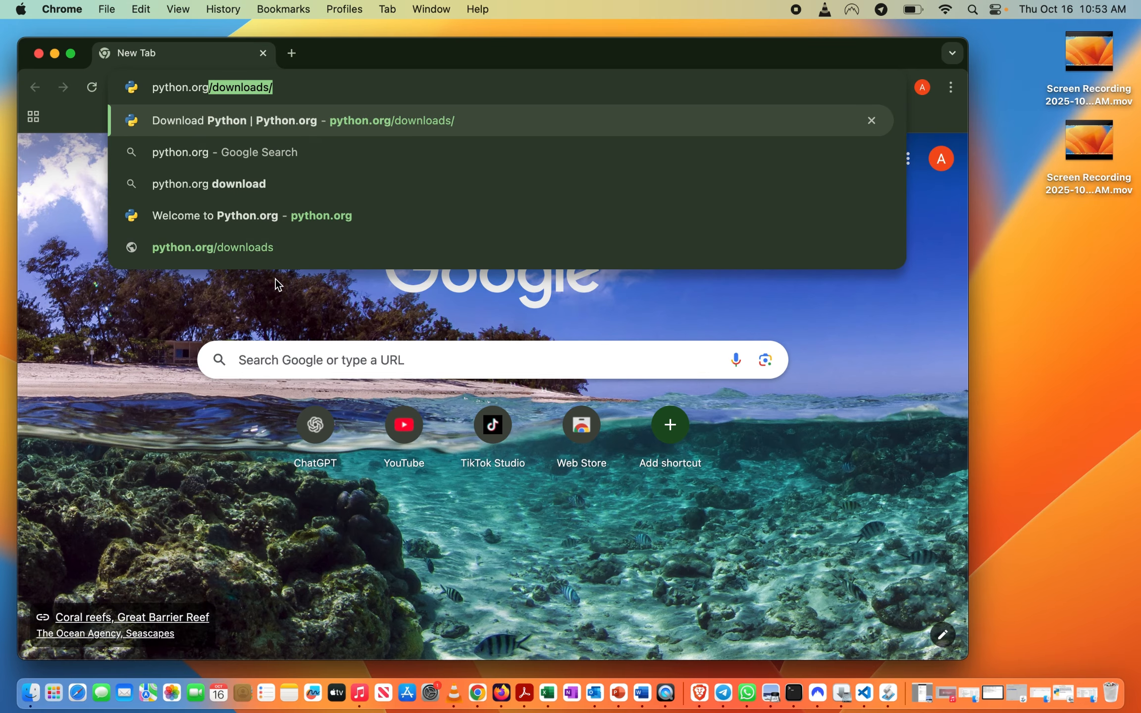
key(Return)
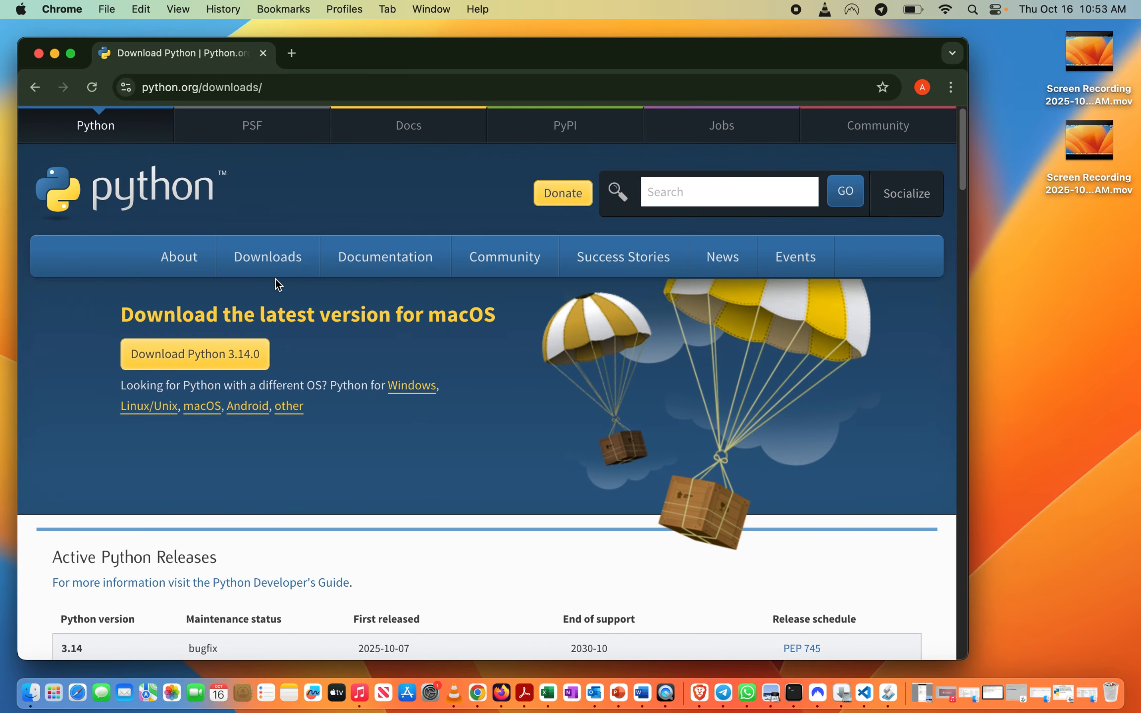
click(71, 55)
Step: Download the Python 3.14.0 installer for macOS from the Python website
mouse_move(226, 220)
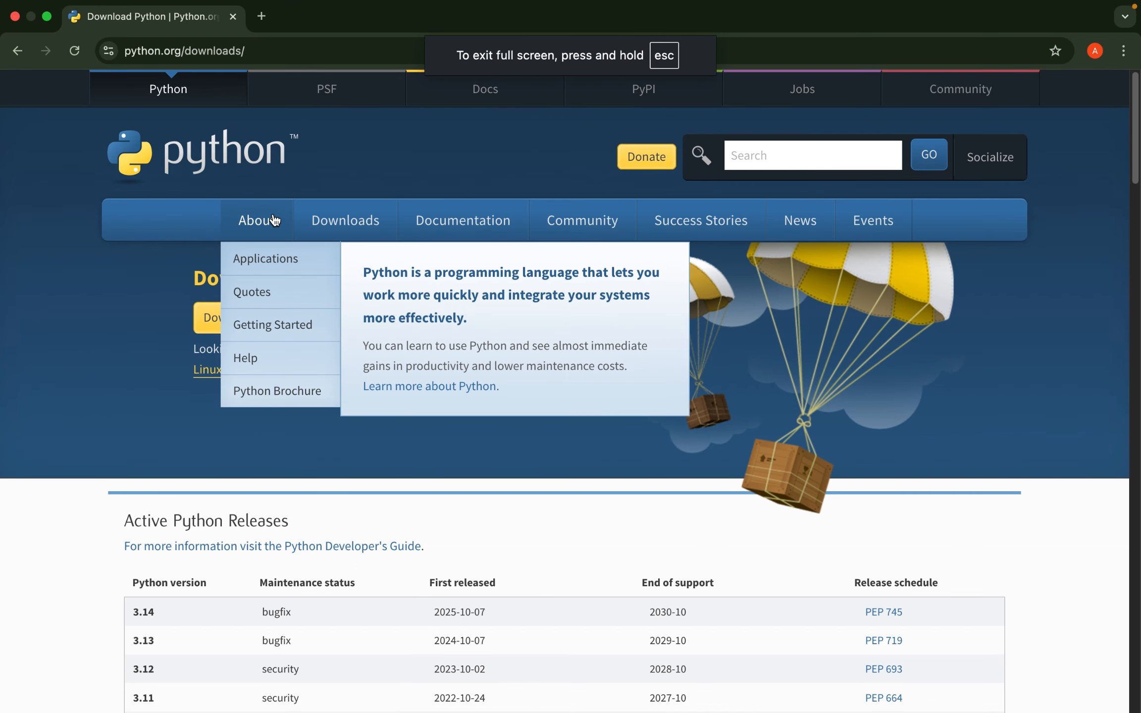
mouse_move(330, 217)
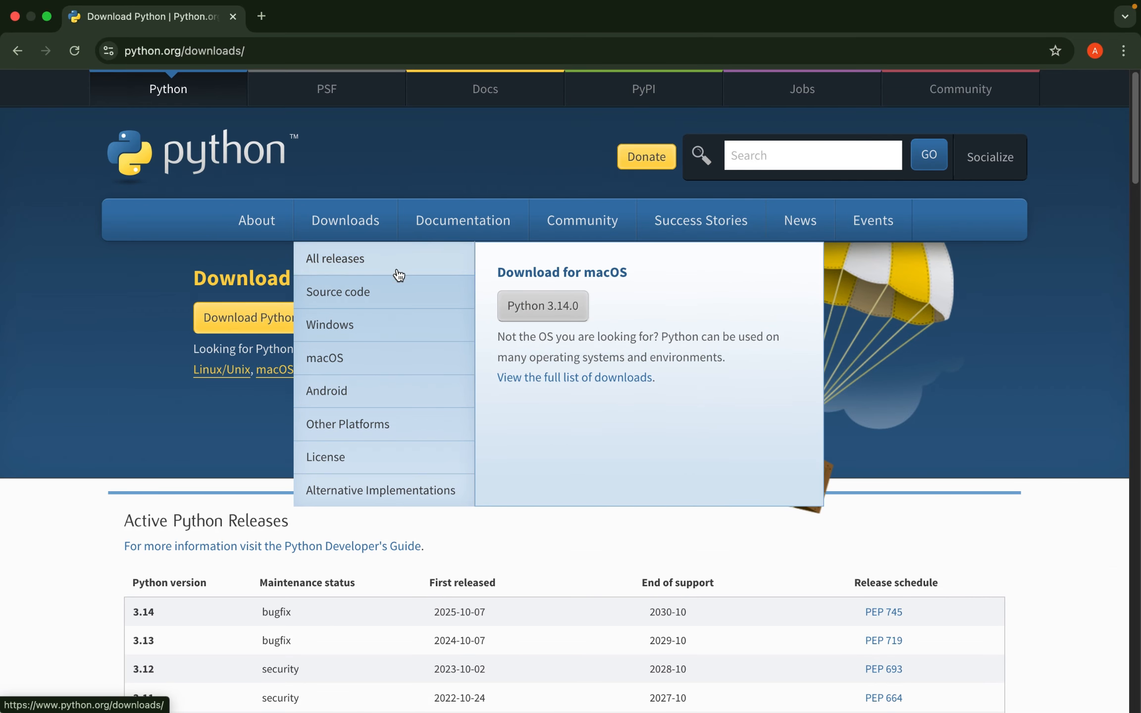
click(525, 317)
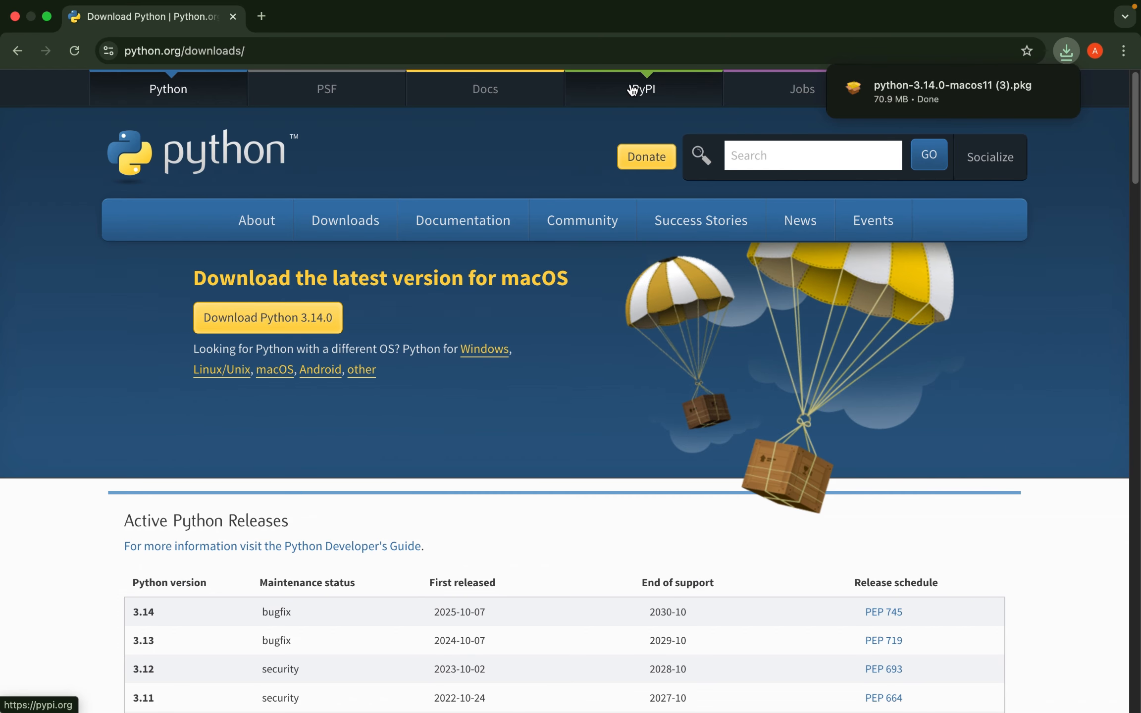
mouse_move(1059, 109)
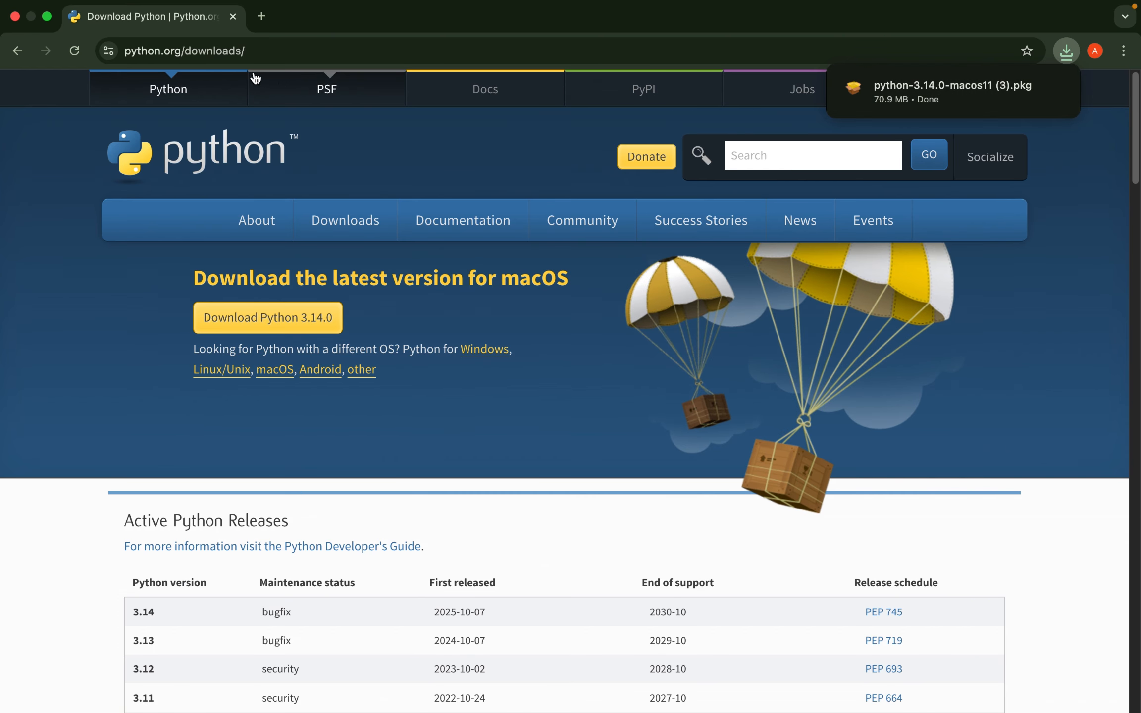
Step: Search the web for "visual studio code" in a new browser tab and open the official code.visualstudio.com site
click(261, 16)
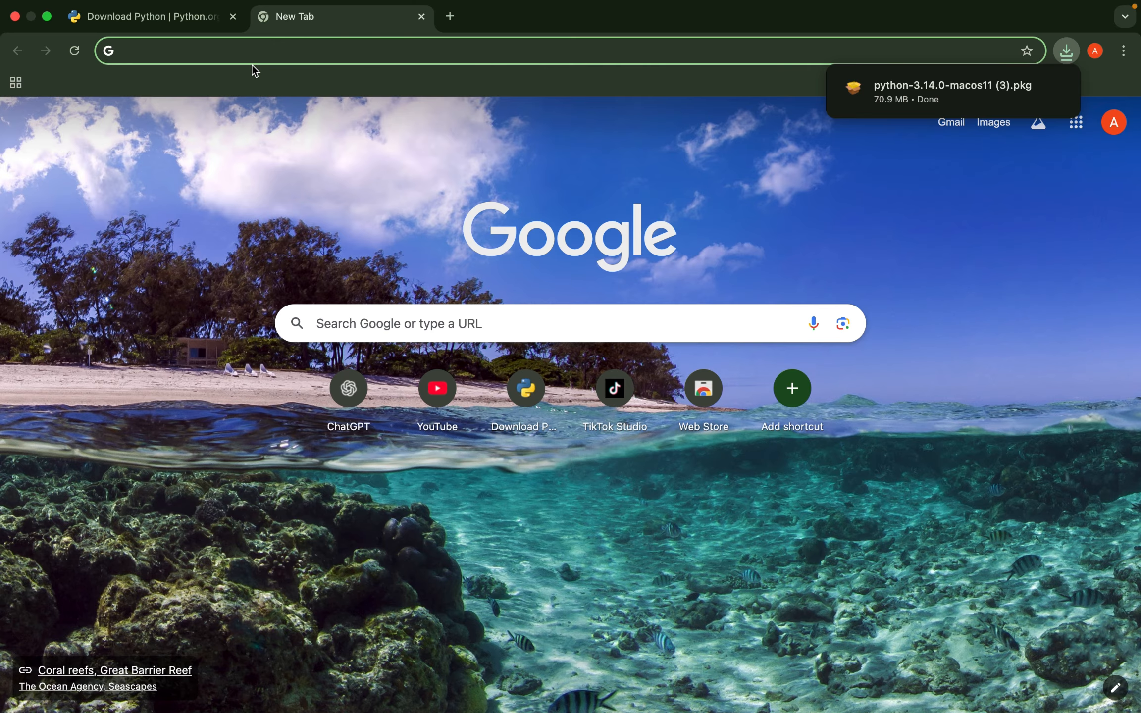
text(visua)
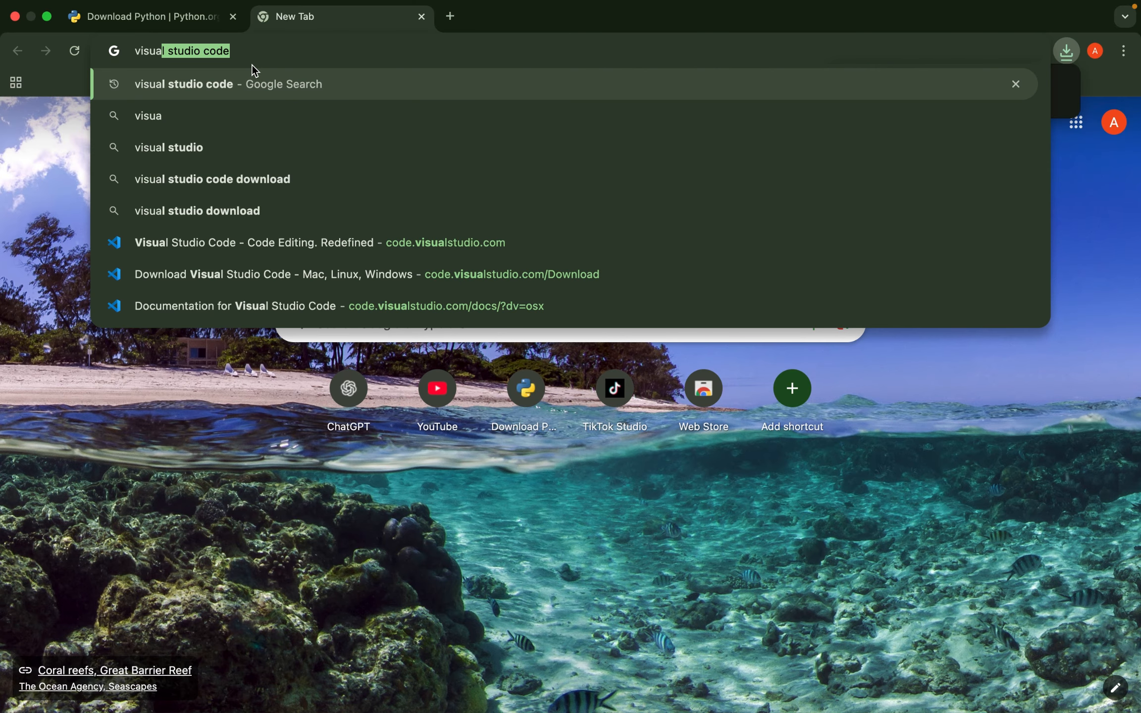
text(l stu)
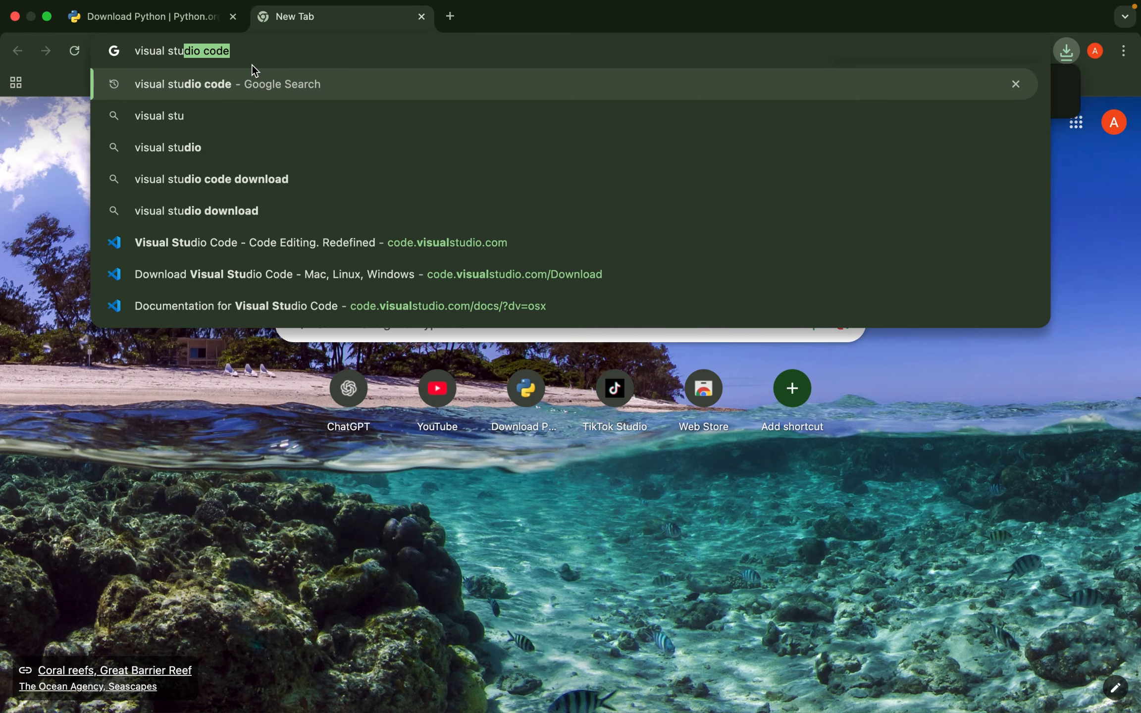
text(dio code)
key(Return)
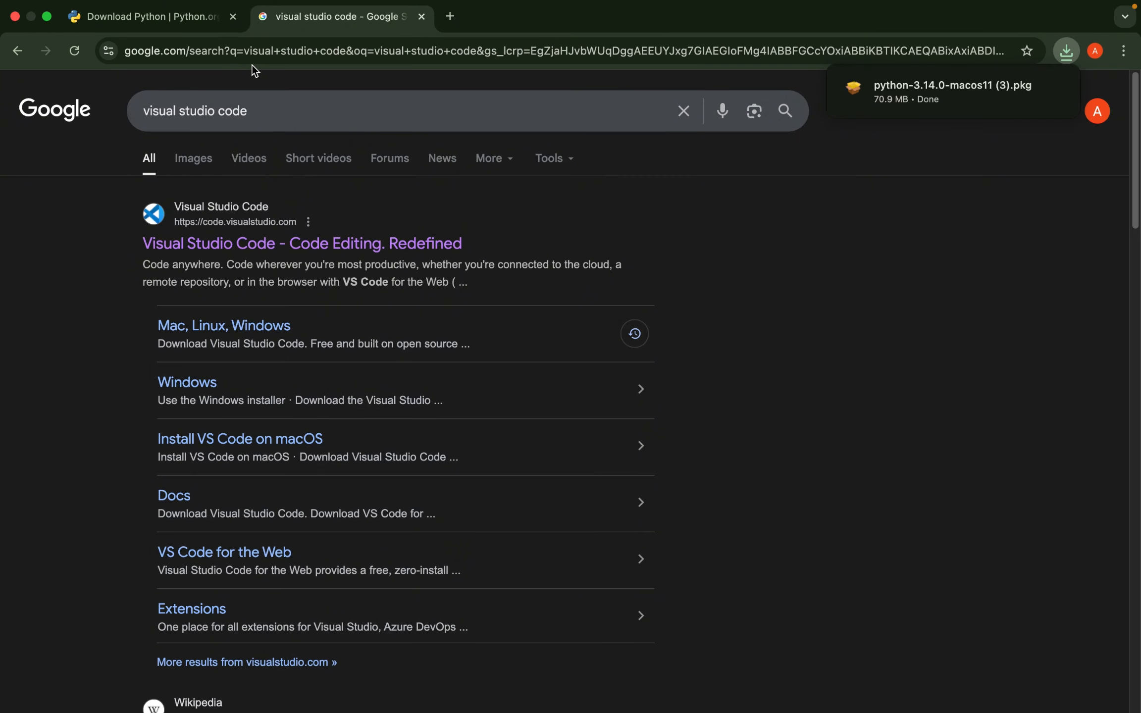
drag(151, 193, 293, 198)
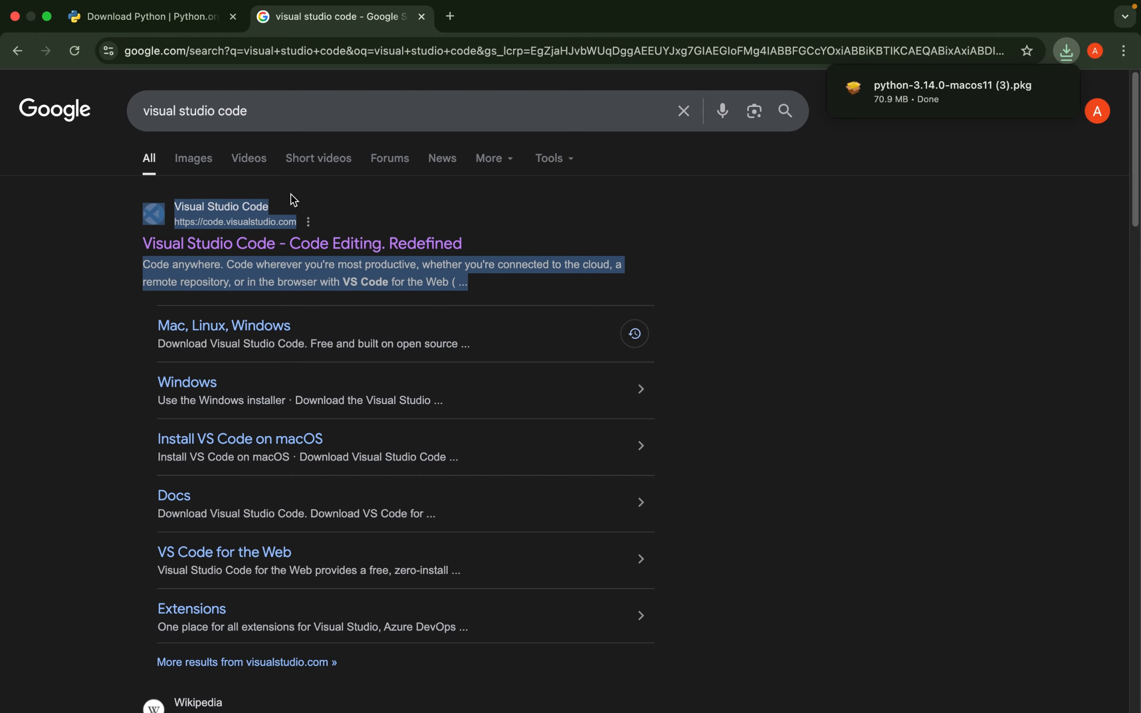
click(276, 246)
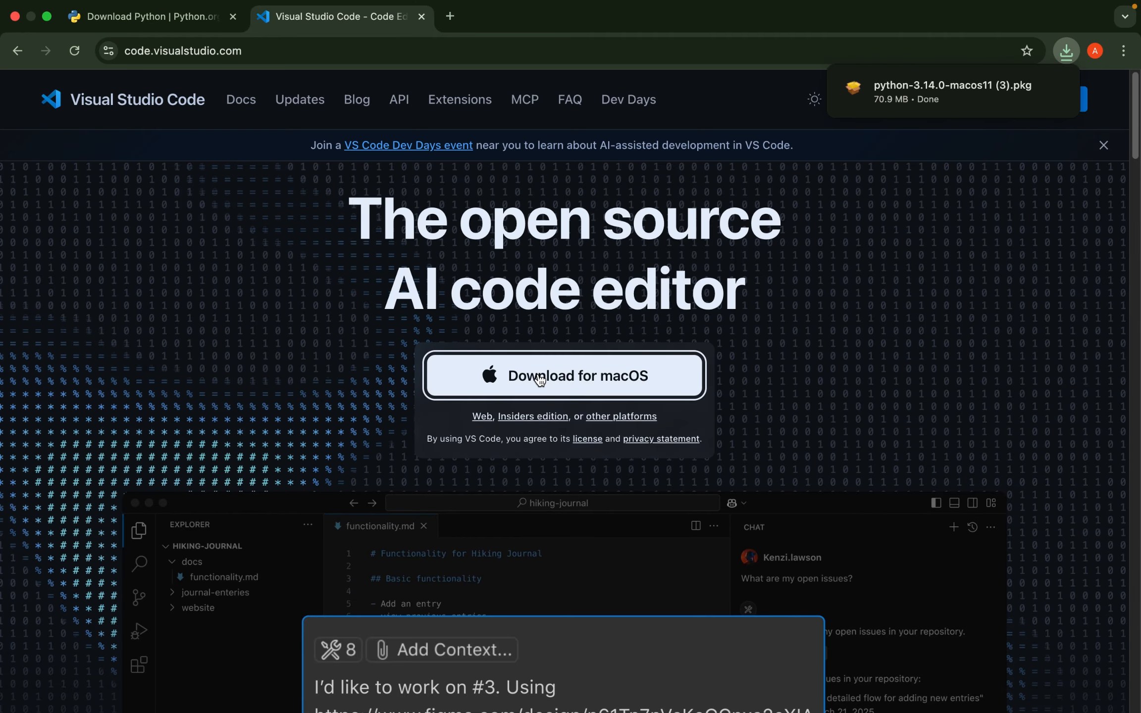
Step: Download Visual Studio Code for macOS
click(540, 380)
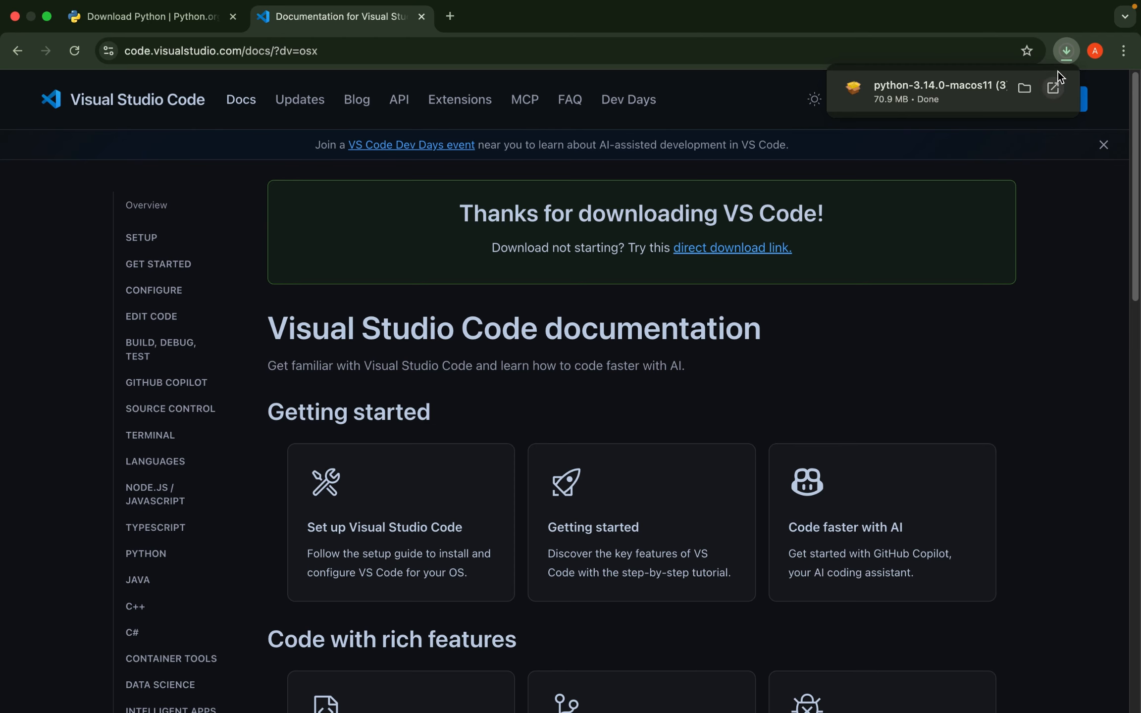
mouse_move(1029, 103)
click(877, 79)
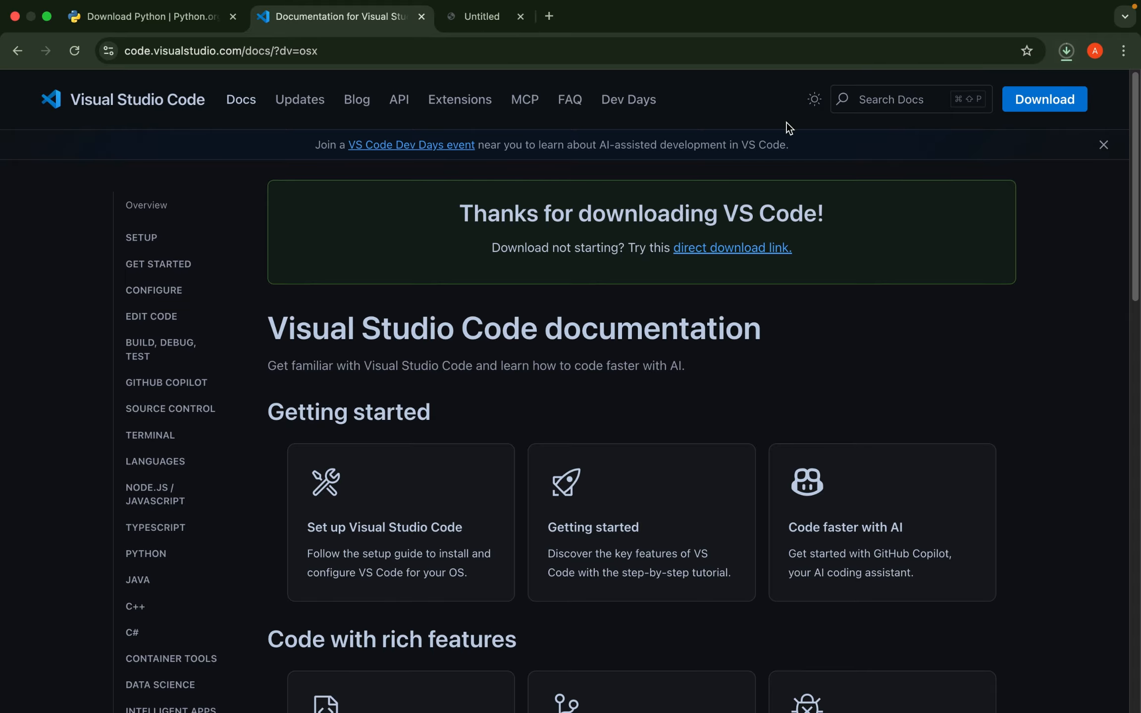
Step: Return to the Python downloads page, launch the downloaded python-3.14.0-macos11 (3).pkg, and move the installer window nearer the middle of the desktop
click(159, 18)
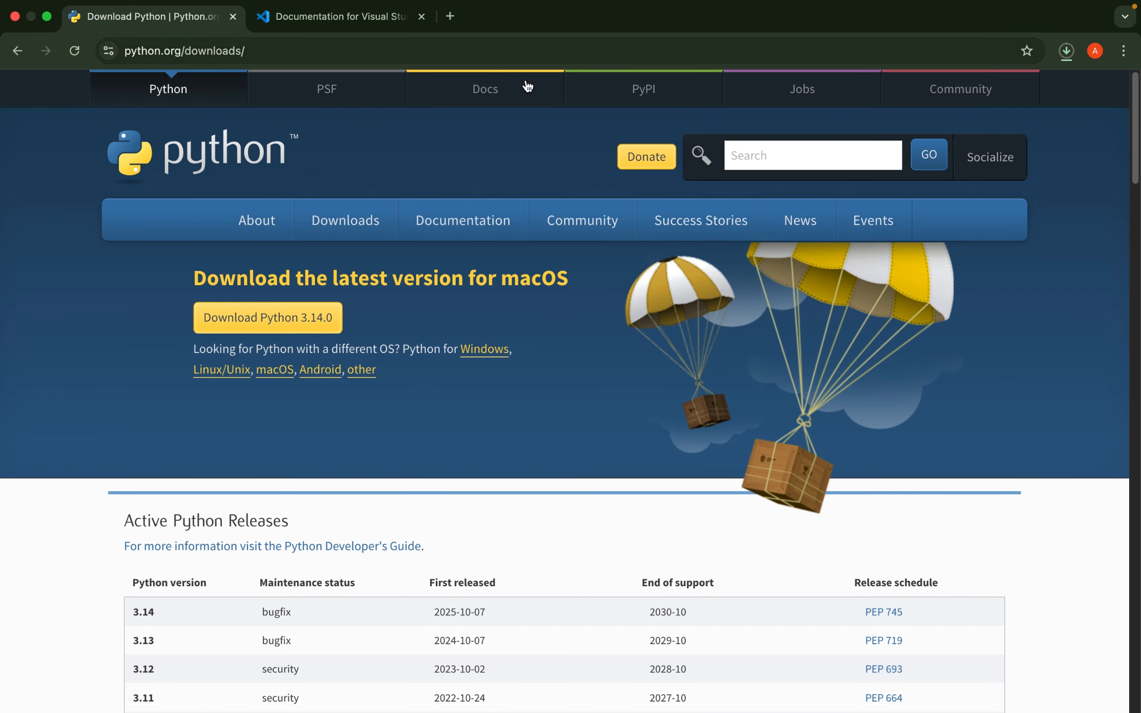
click(1067, 53)
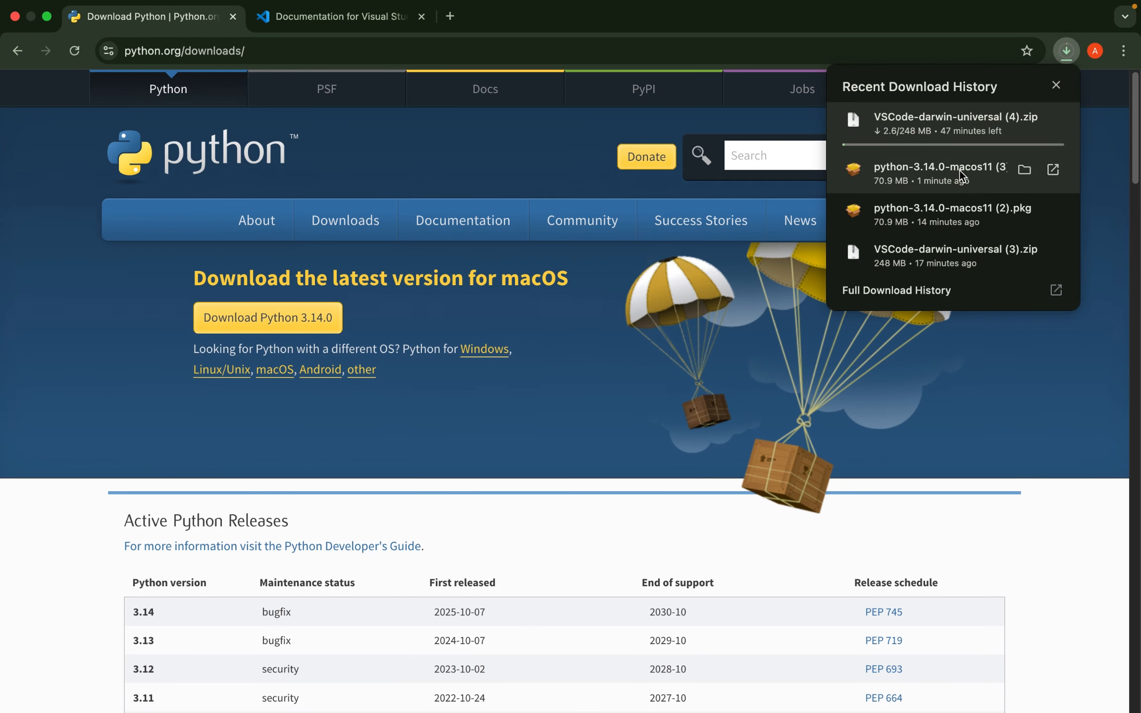
click(966, 188)
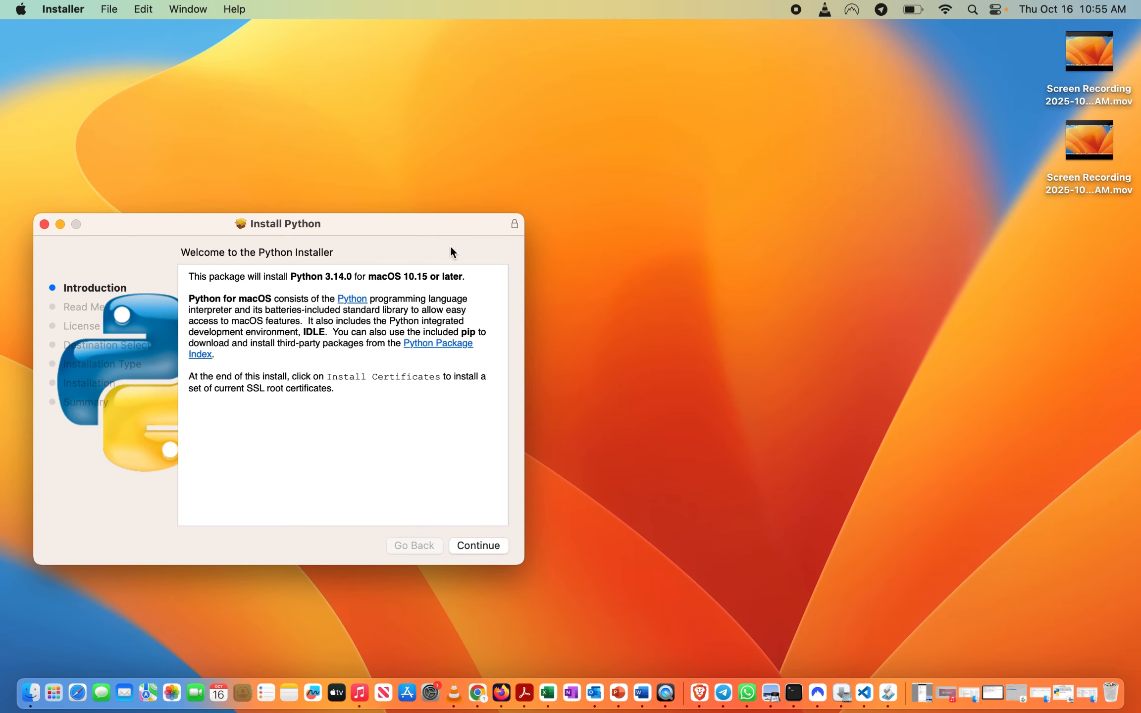
drag(404, 228, 557, 188)
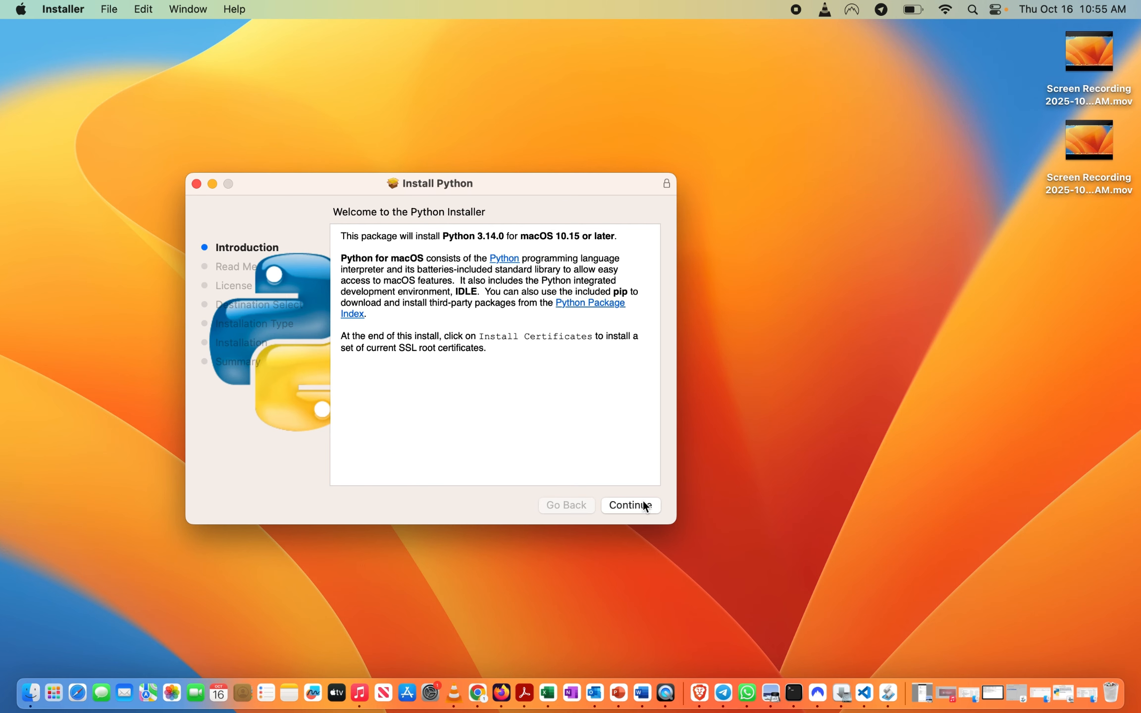
Step: Proceed through the Python installer's introduction, read-me and license pages and agree to the software license
click(631, 506)
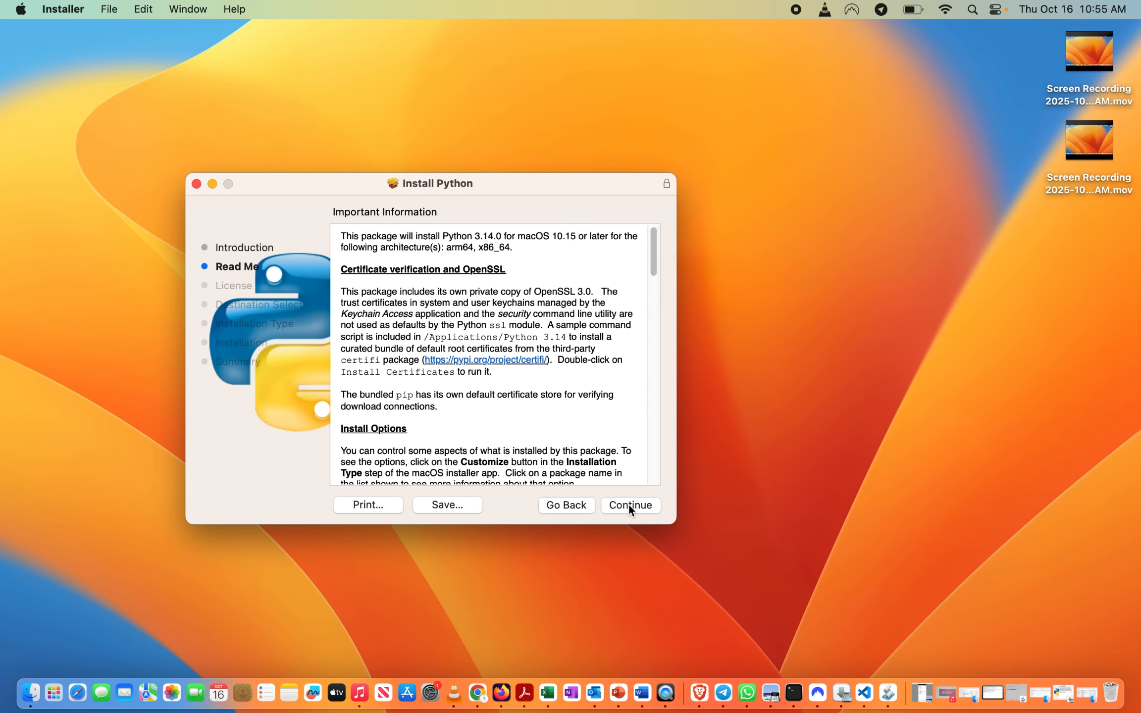
click(627, 506)
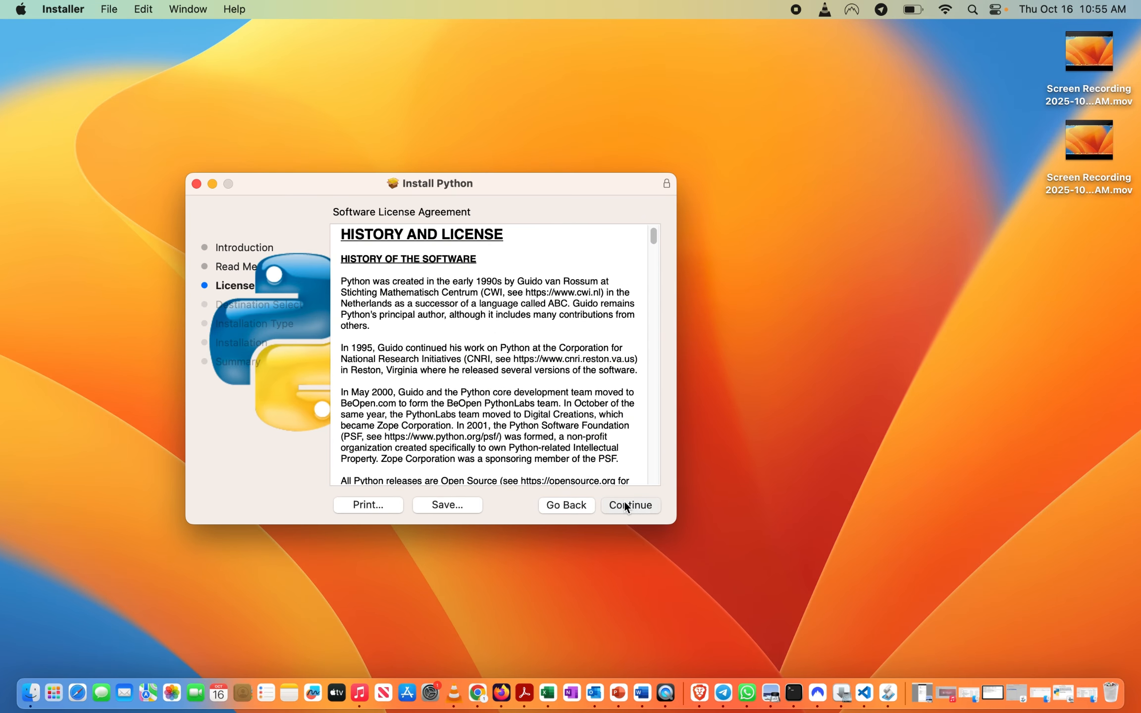
click(624, 502)
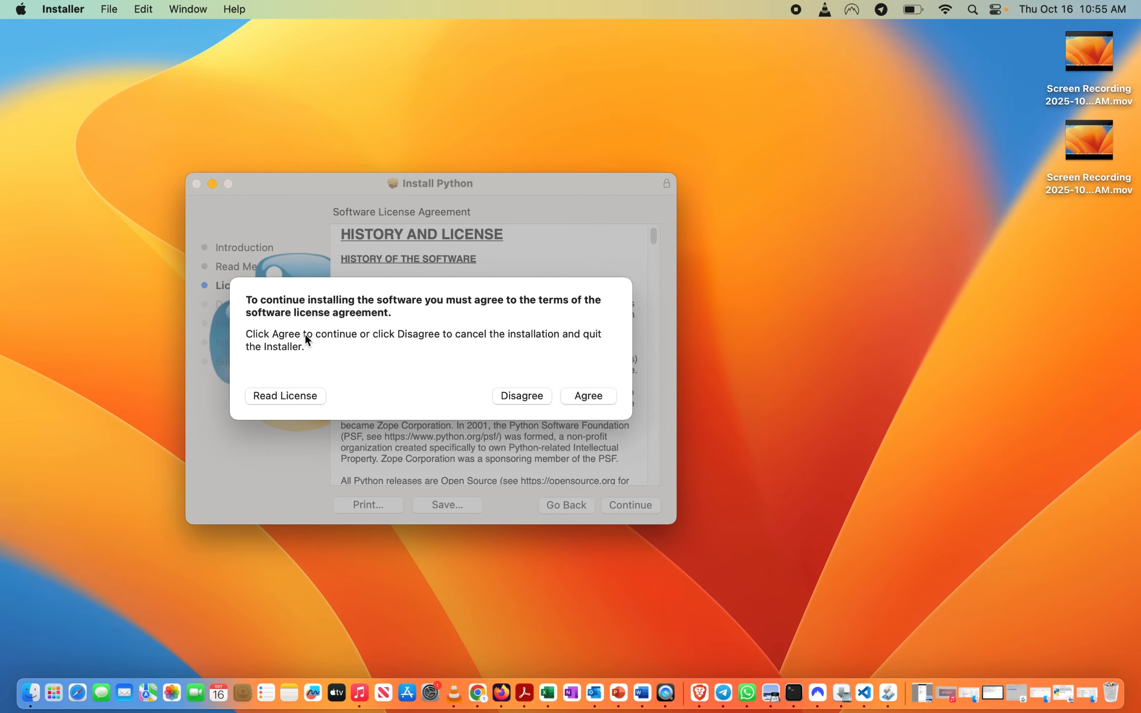
click(596, 395)
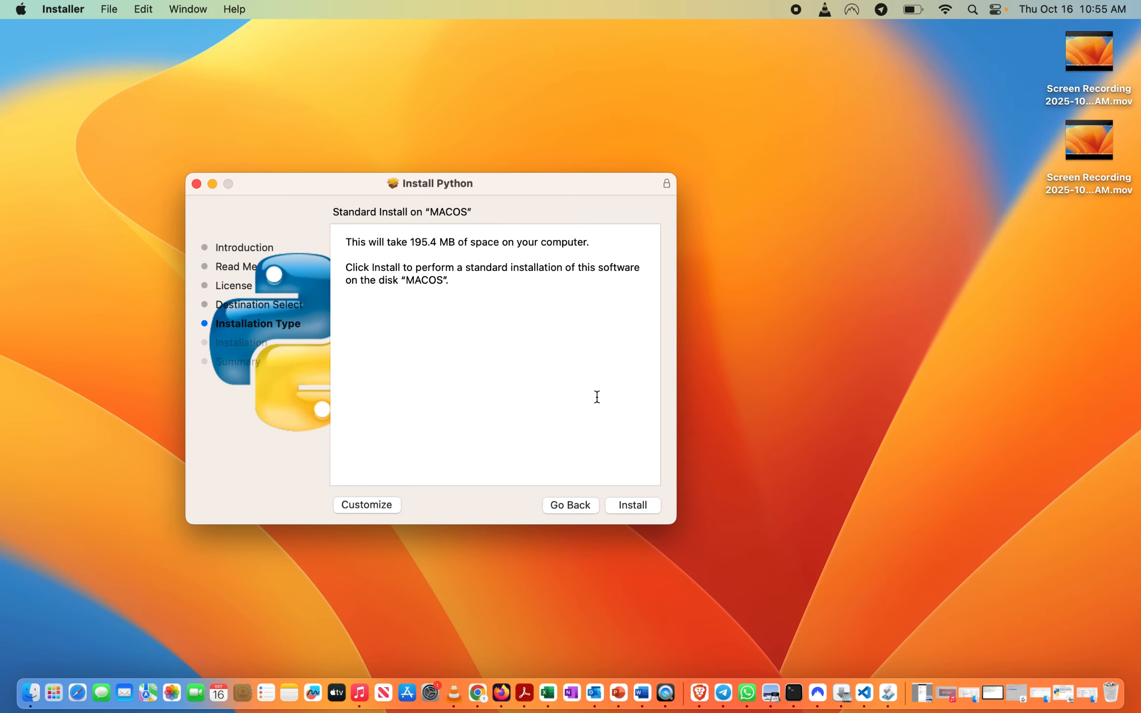
Step: Start the standard Python installation, authorize it with the account password, and allow the installer to access the Downloads folder
click(644, 505)
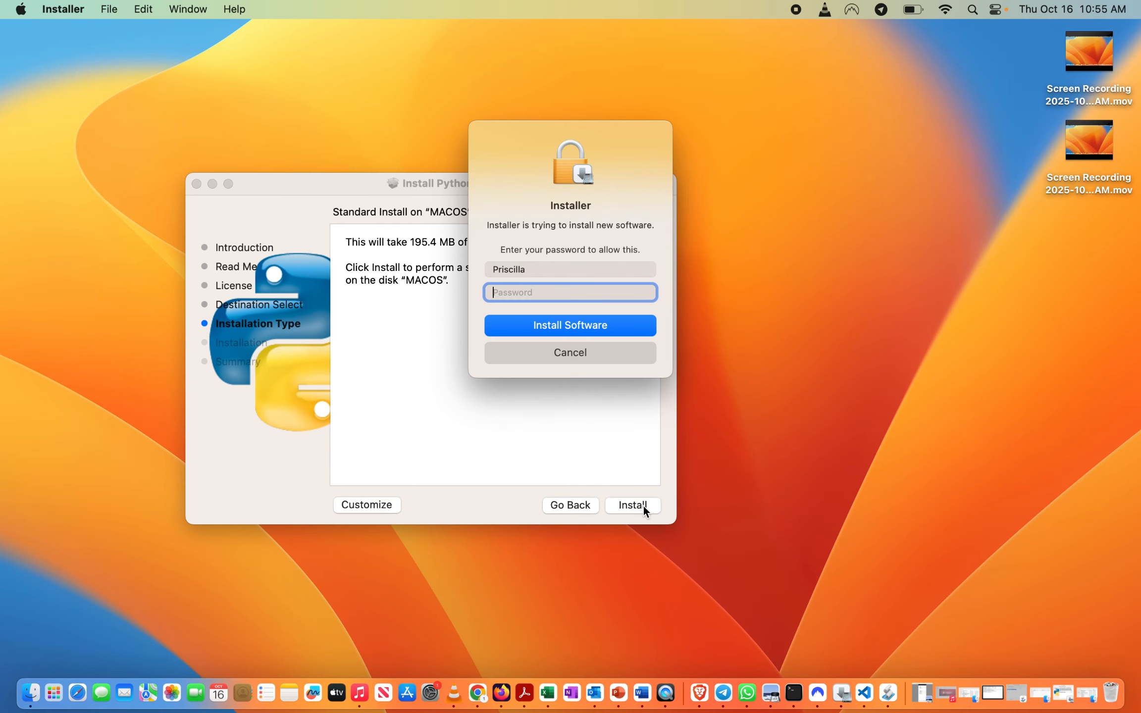
text(••••)
key(Return)
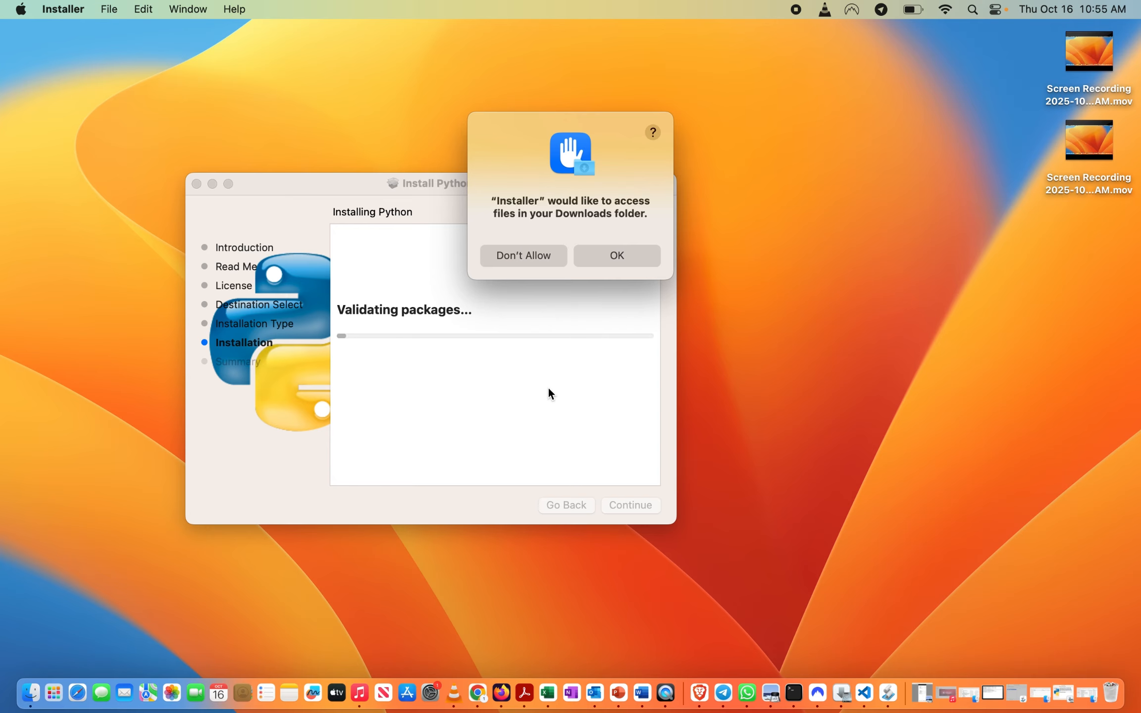
click(633, 252)
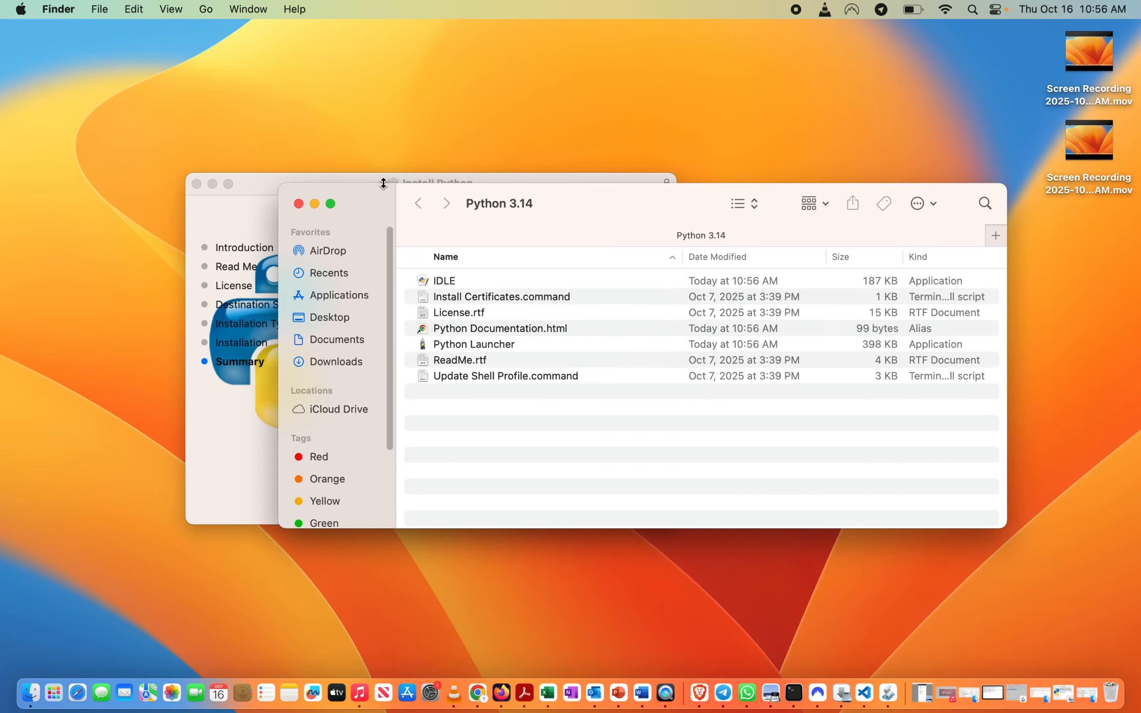
Step: Minimize the Python 3.14 folder window and the finished installer window
click(555, 140)
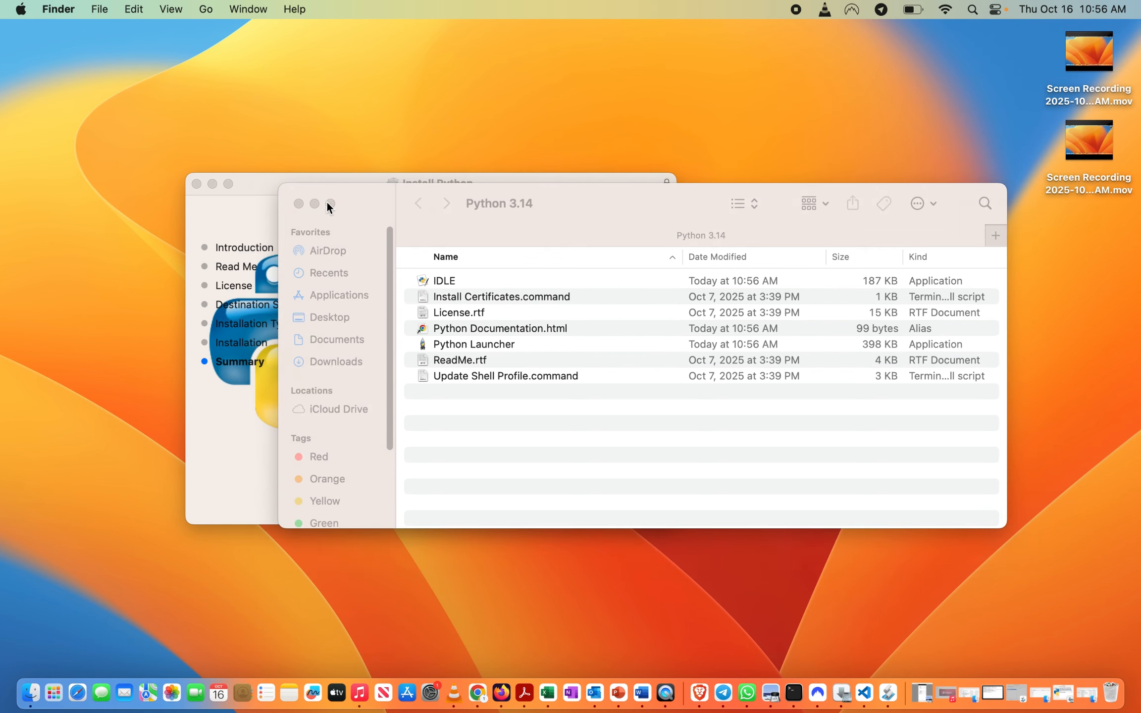
click(314, 204)
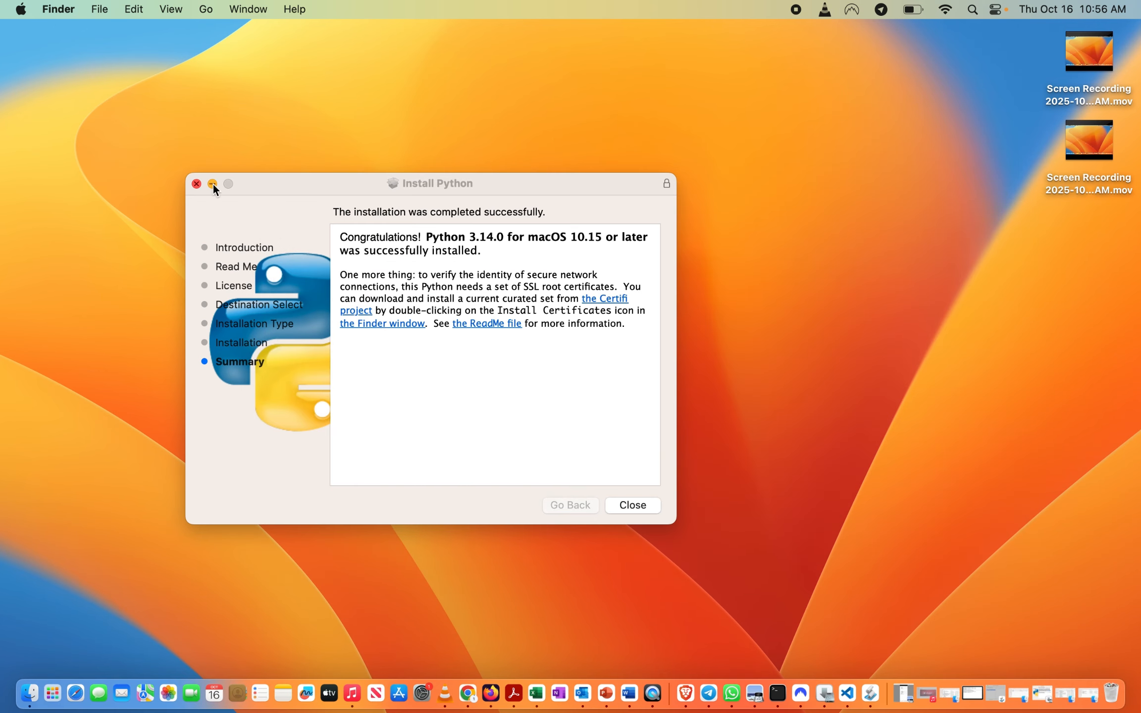
click(212, 184)
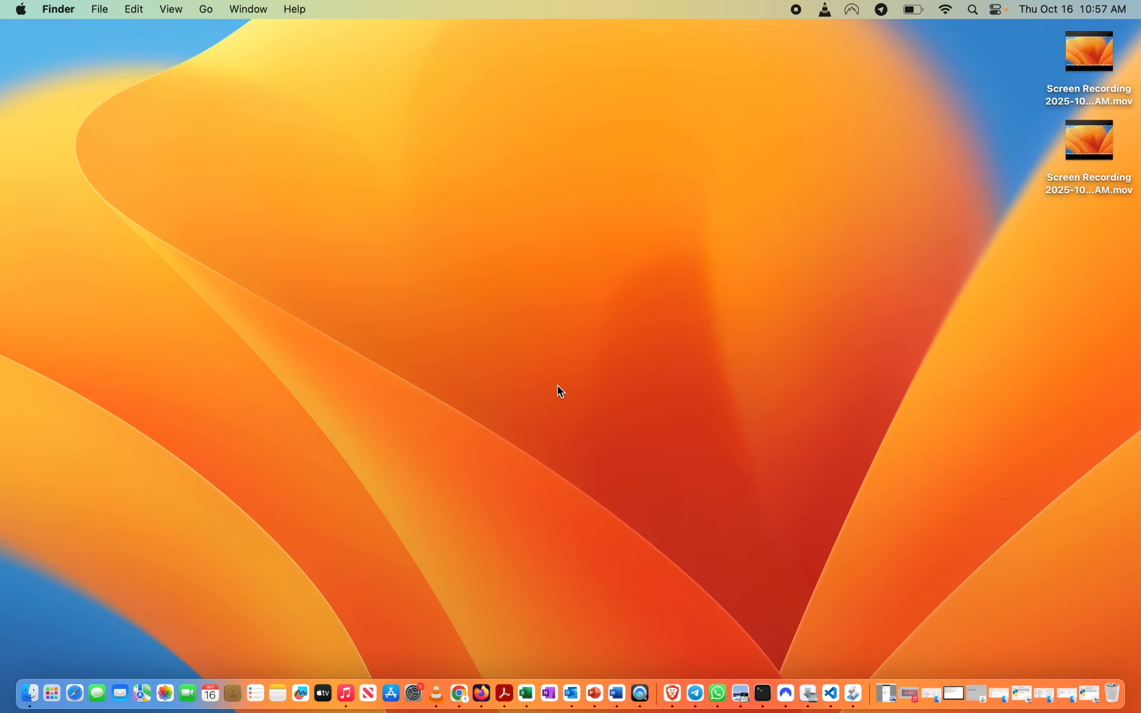
Step: Open Terminal through Spotlight and check the installed Python version with python3 --version
key(super+space)
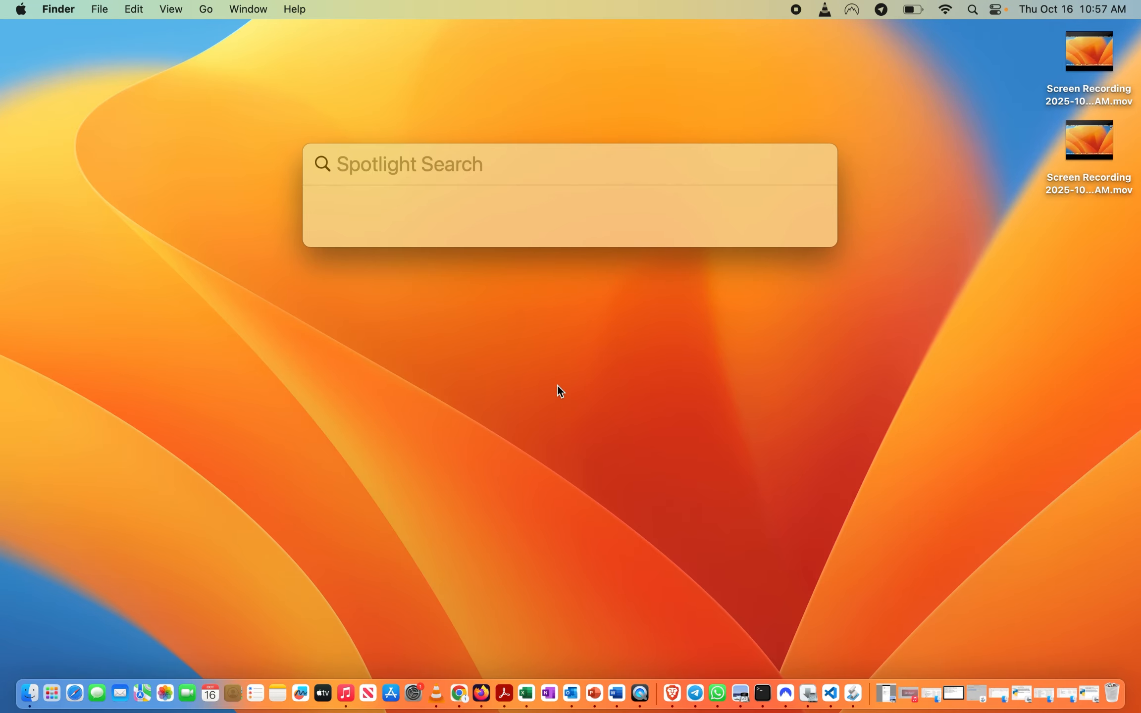
text(terminal)
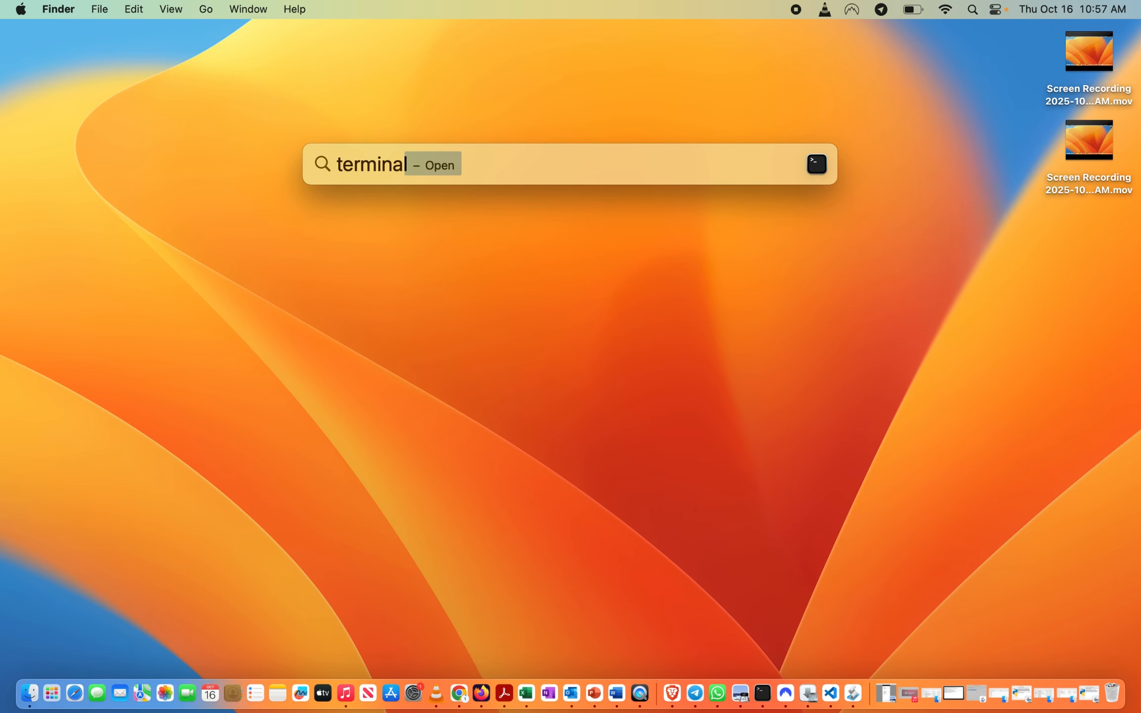
key(Return)
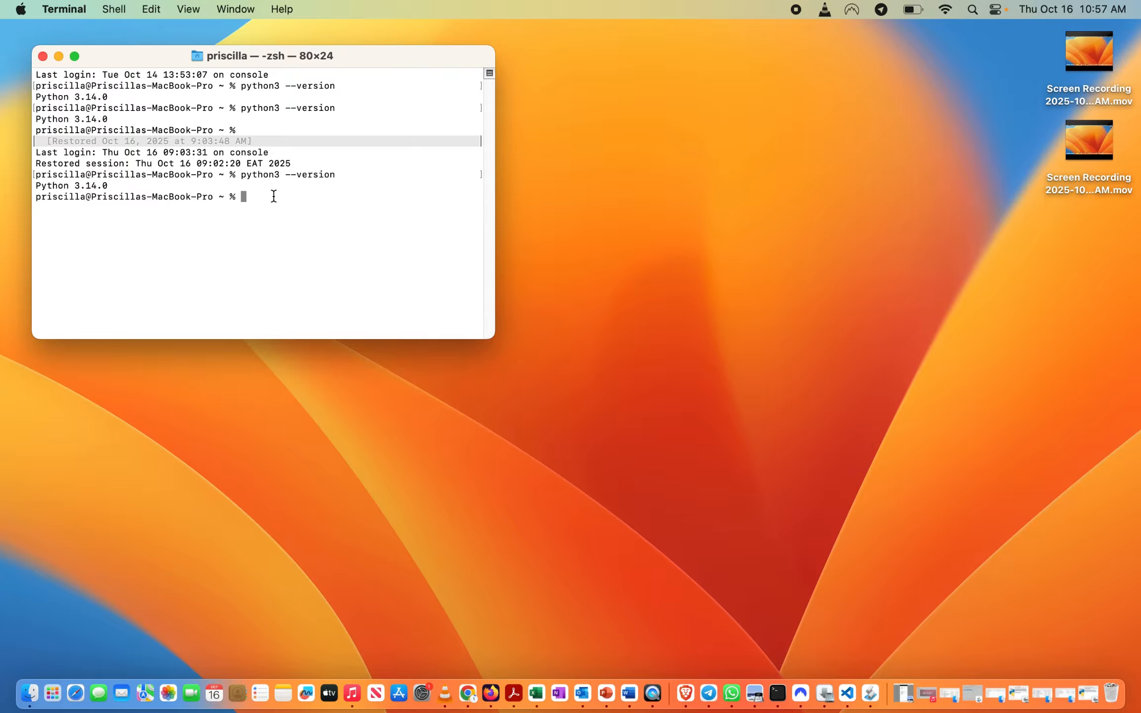
text(python3 --version)
key(Return)
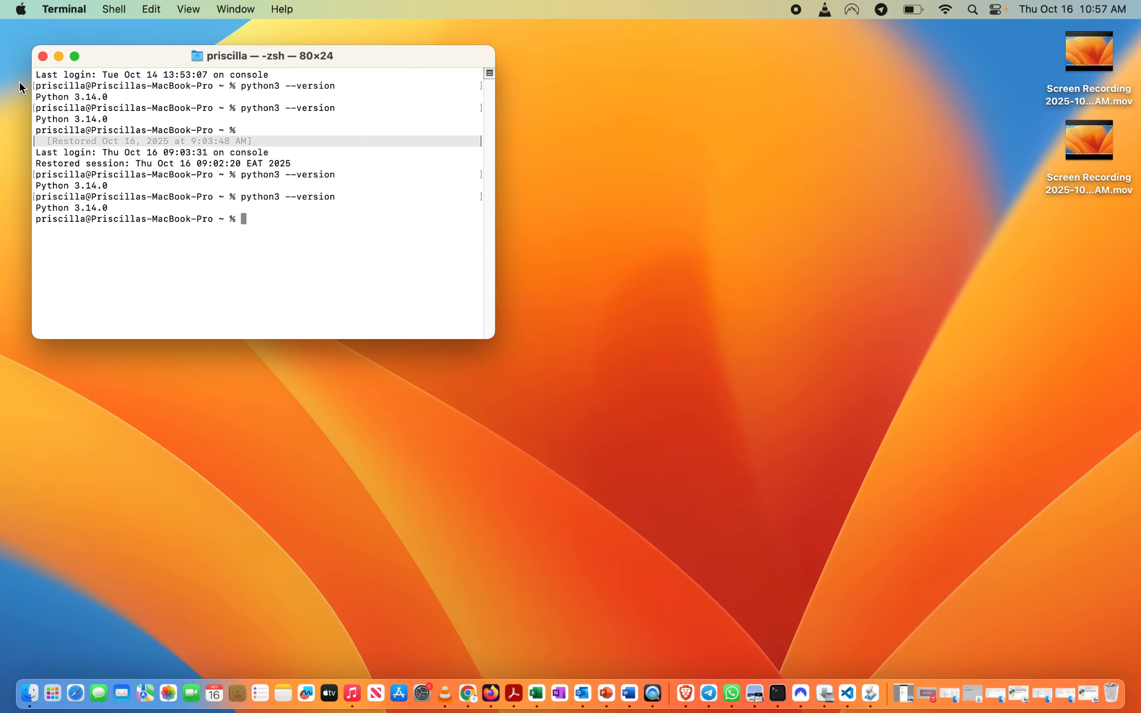
Step: Highlight the latest Python version output and minimize the Terminal window
drag(36, 208, 107, 210)
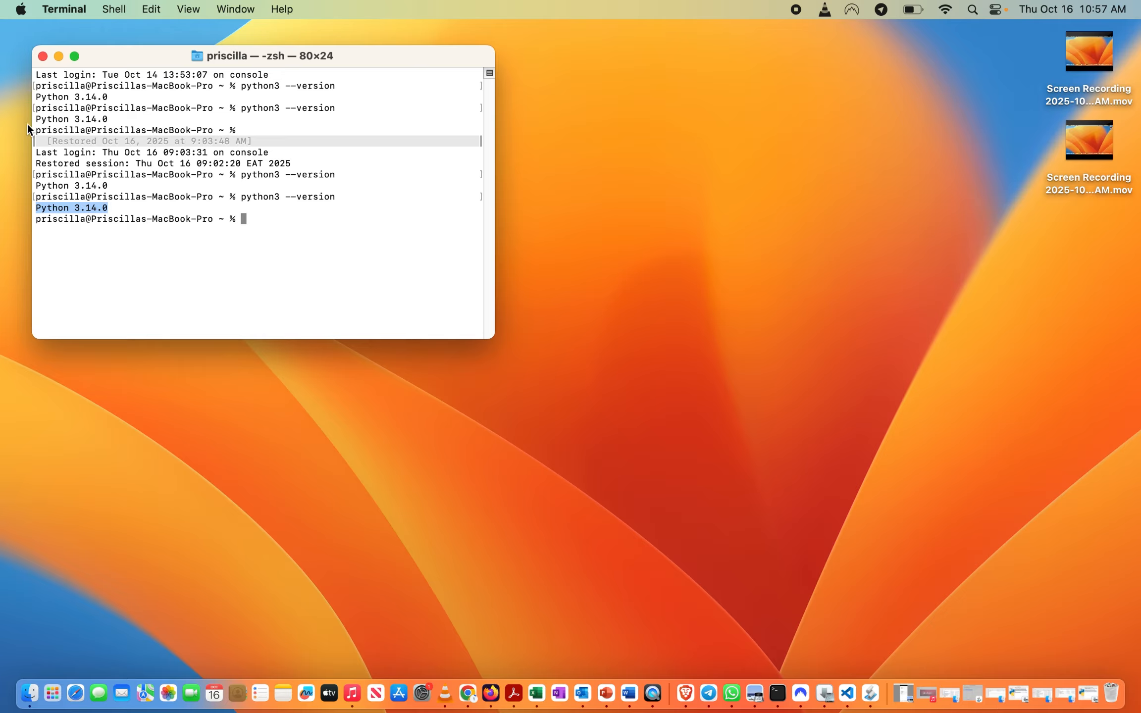
click(59, 56)
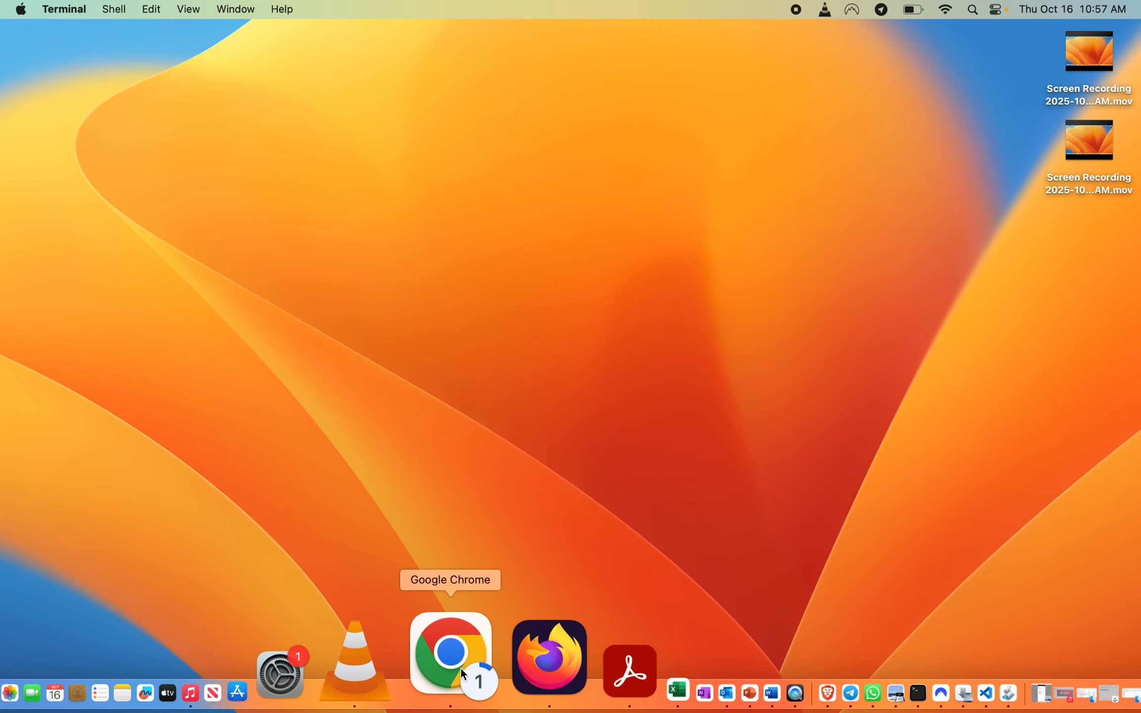
Step: Switch to Chrome, cancel the Visual Studio Code download in progress and open the already downloaded VSCode-darwin-universal (3).zip
click(460, 661)
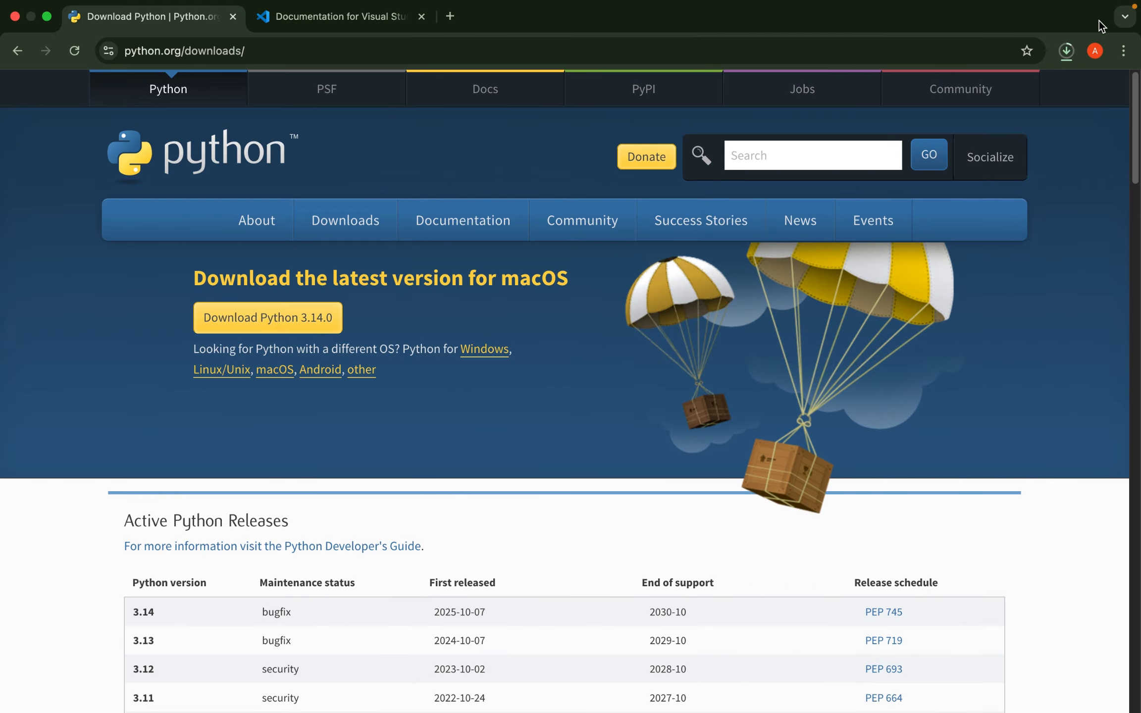
click(1066, 51)
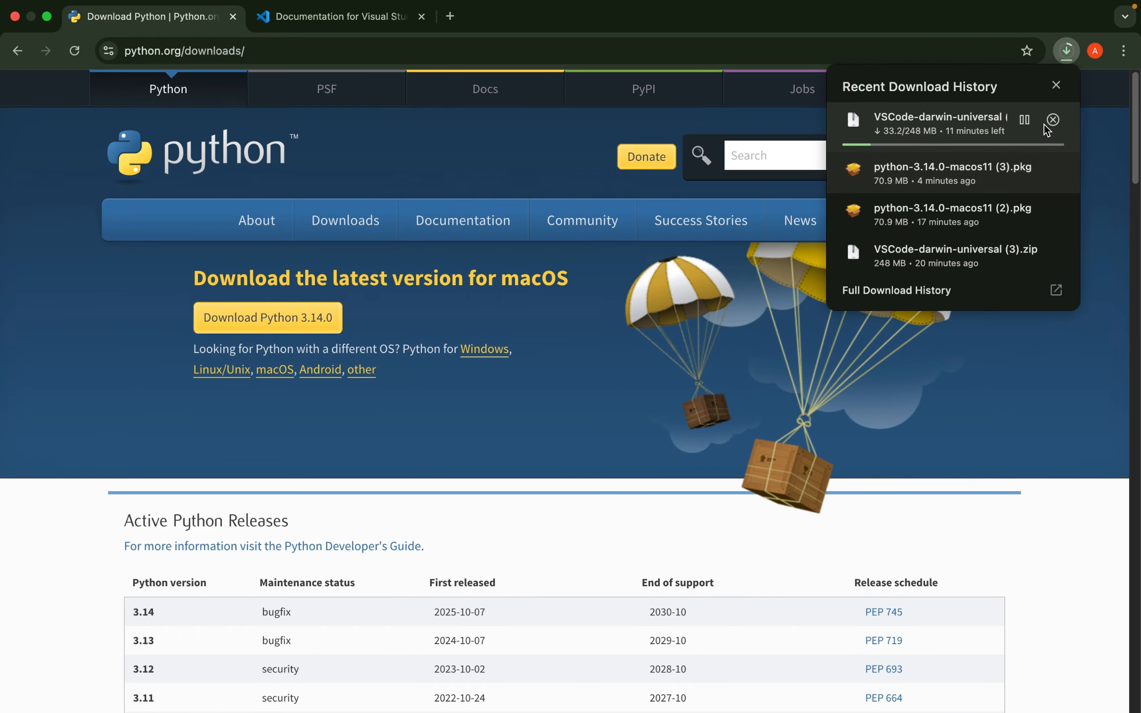
click(1046, 123)
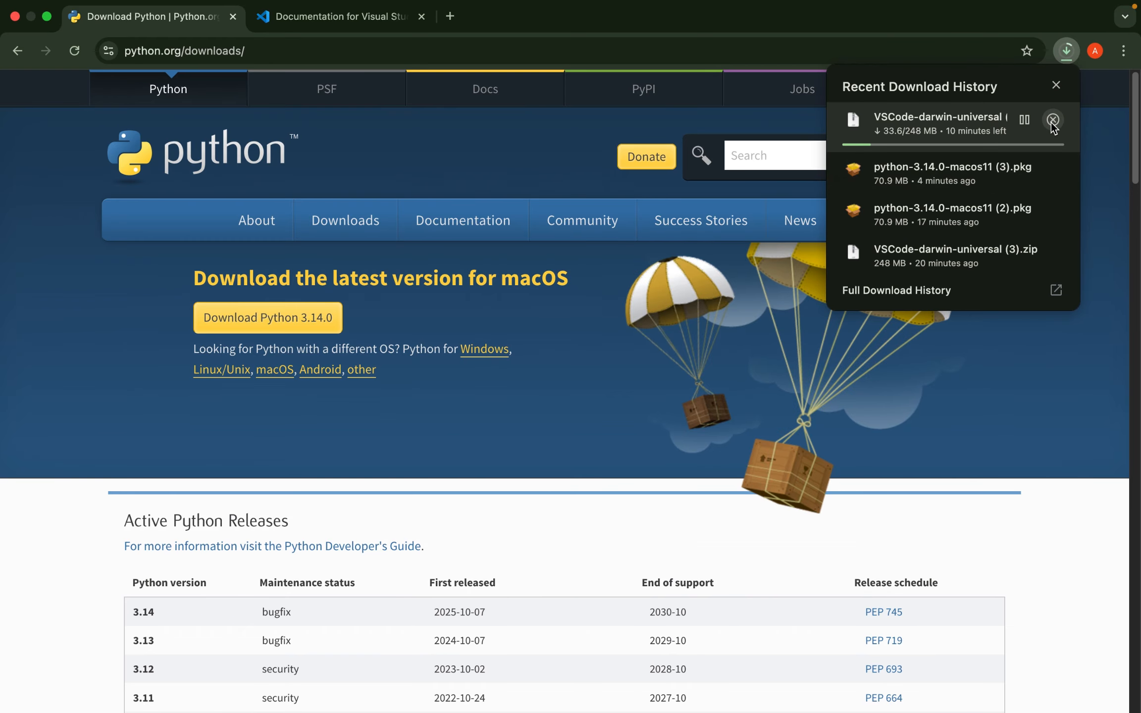
click(925, 248)
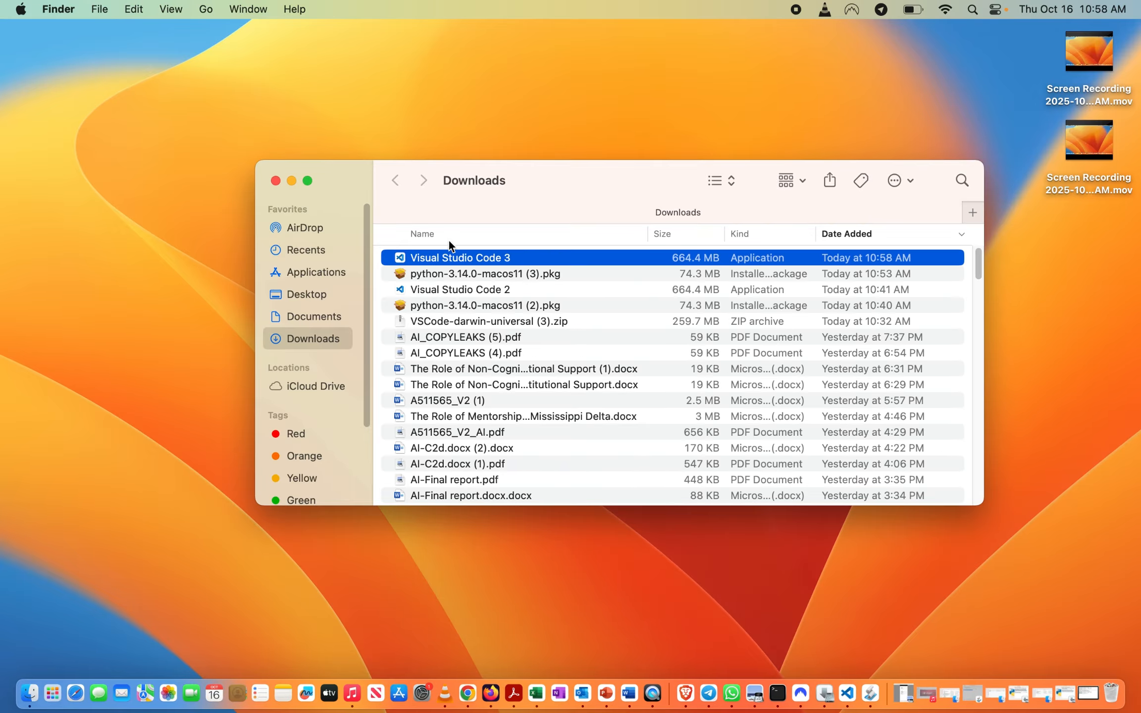
Step: Launch Visual Studio Code 3 from the Downloads folder, minimize the Finder window and confirm opening the downloaded app
right_click(448, 255)
click(476, 264)
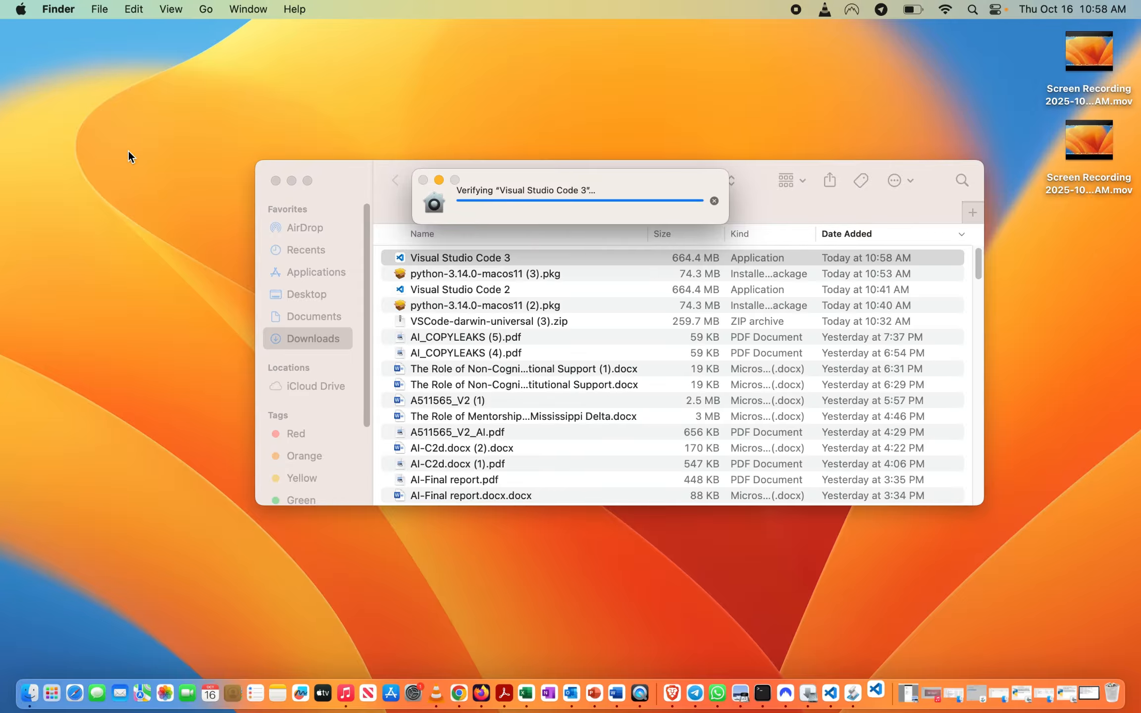
click(291, 181)
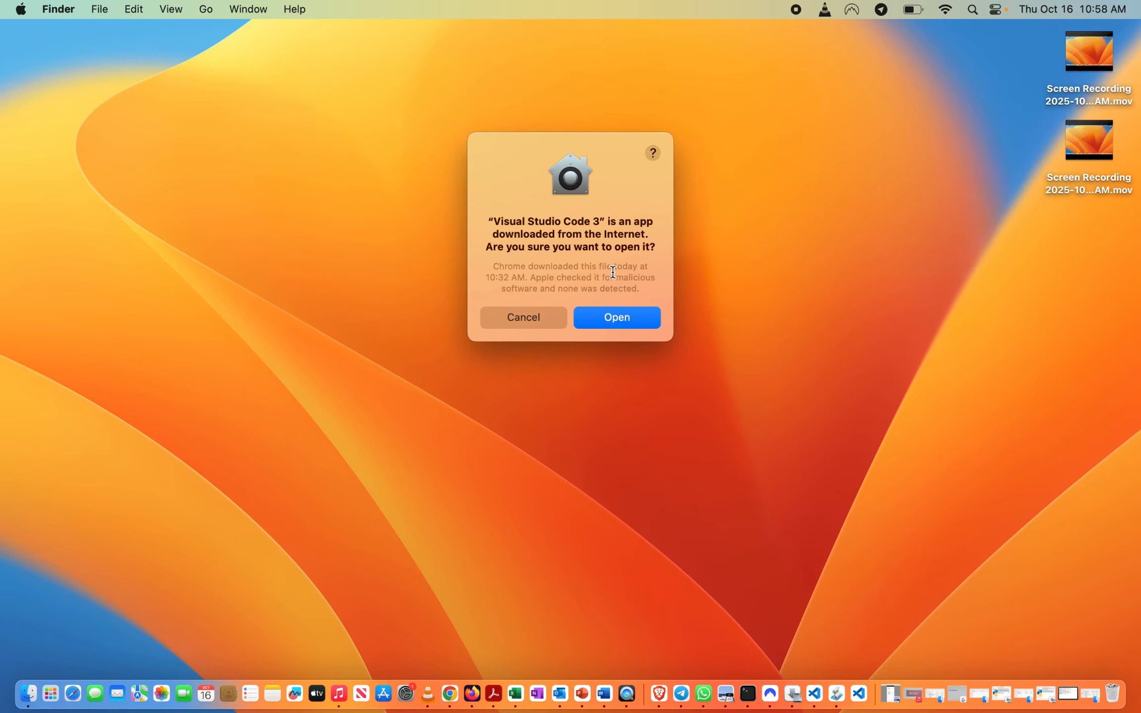
click(606, 317)
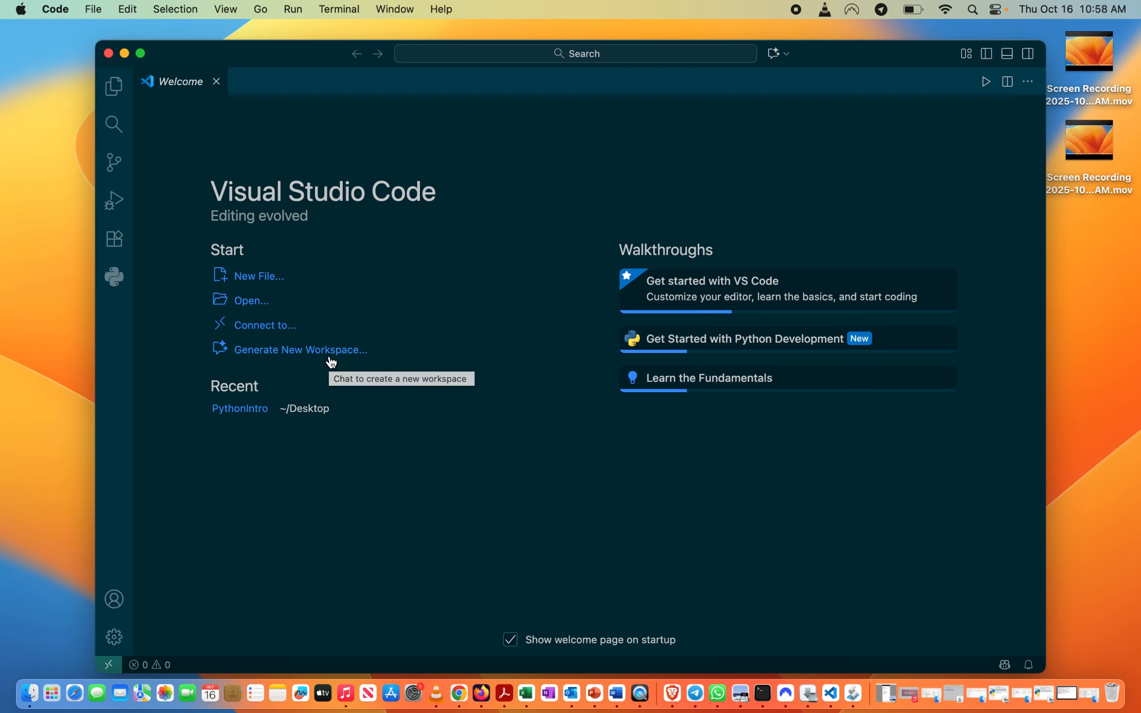
Step: Create a folder named Pythonintro in the home folder and open it in Visual Studio Code as a trusted folder
click(252, 304)
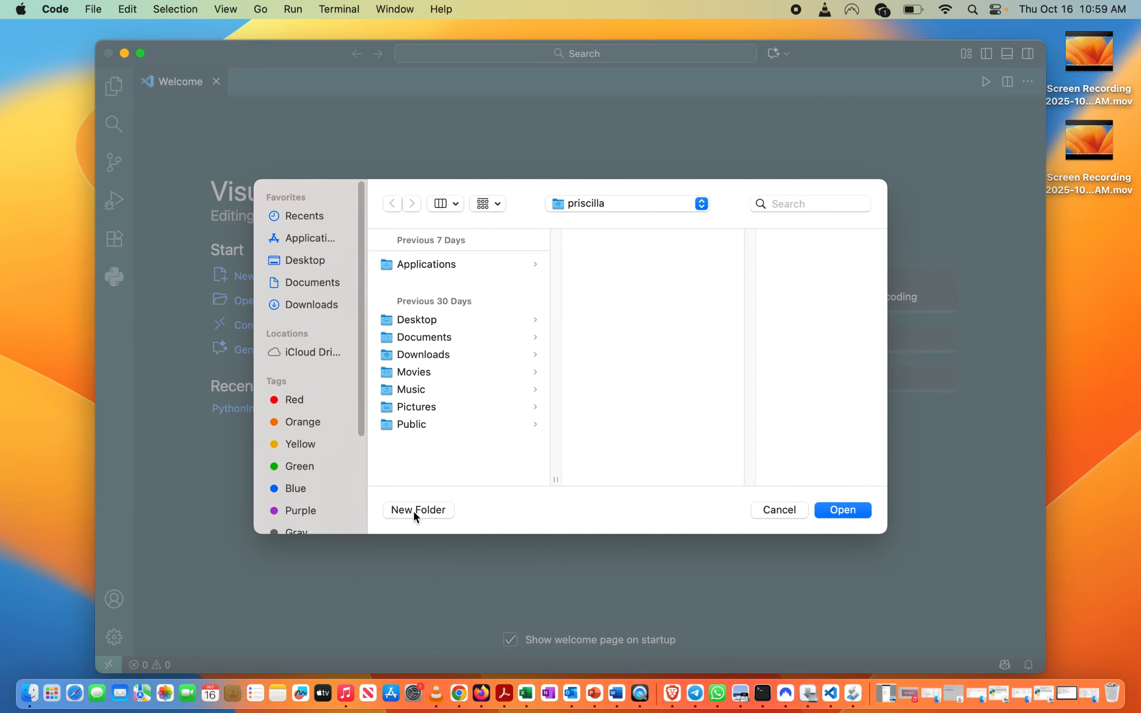
click(413, 511)
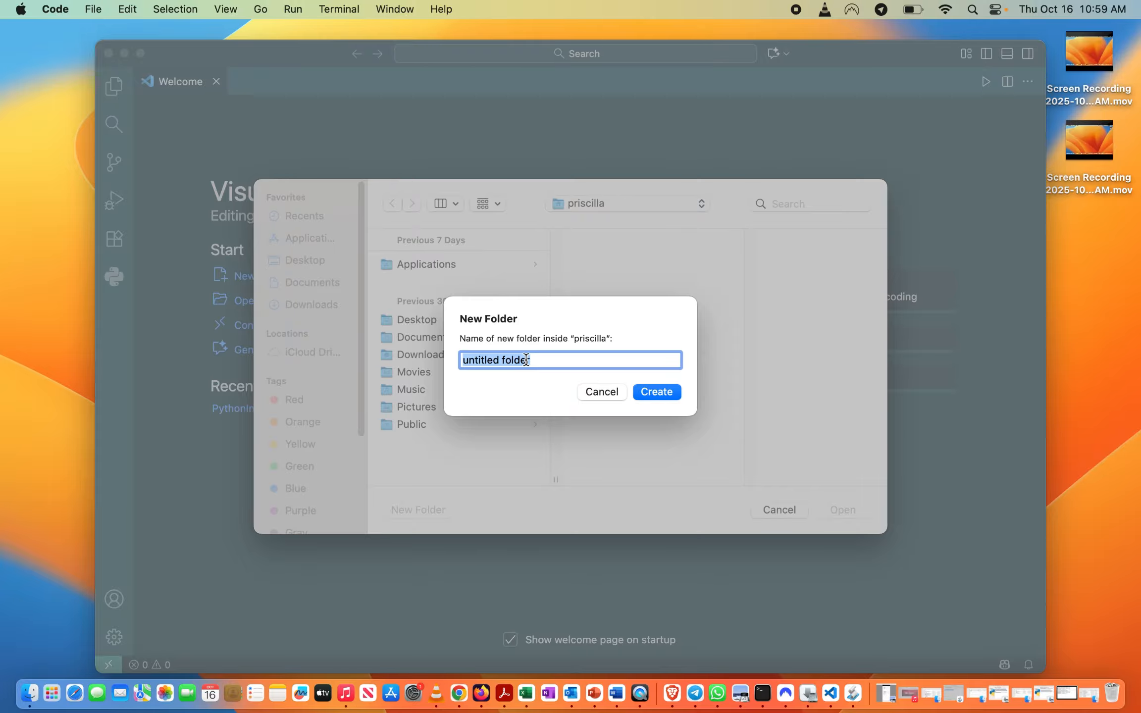
text(Py)
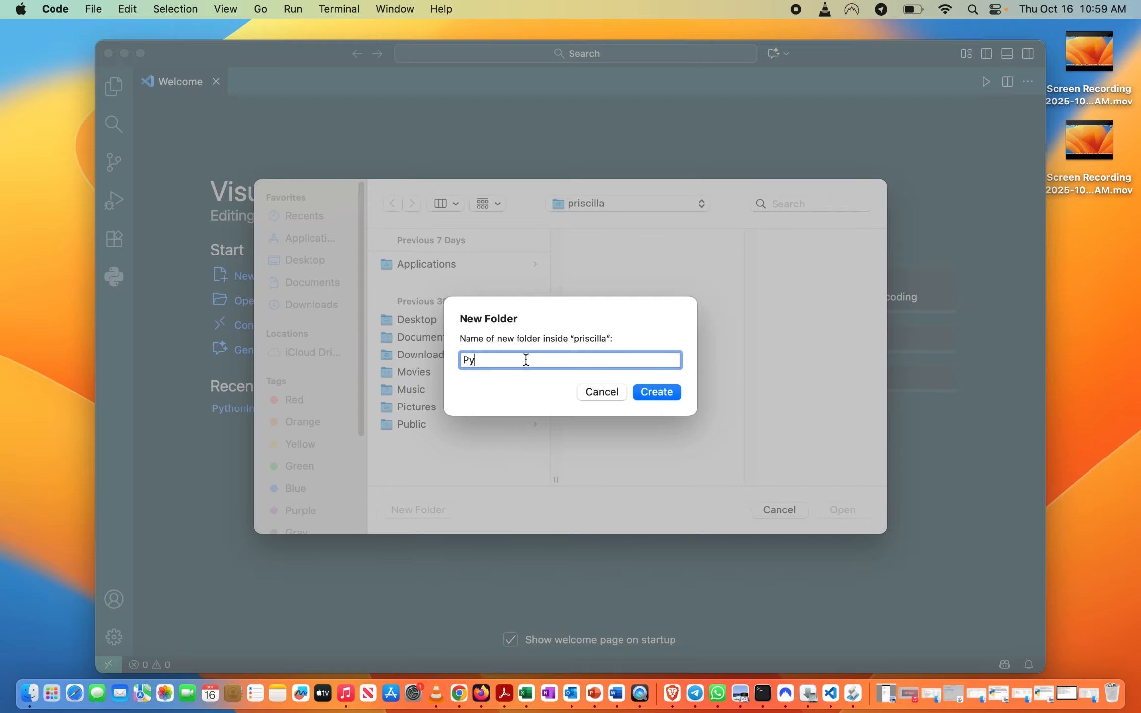
text(thonintro)
click(644, 391)
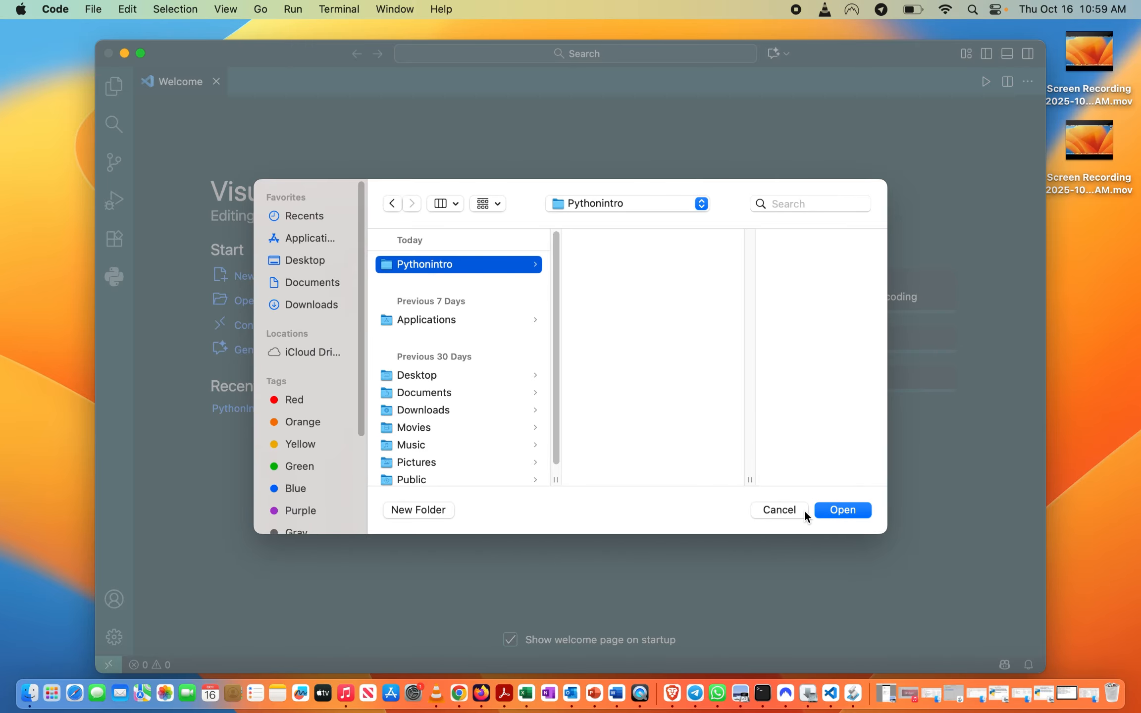
click(834, 511)
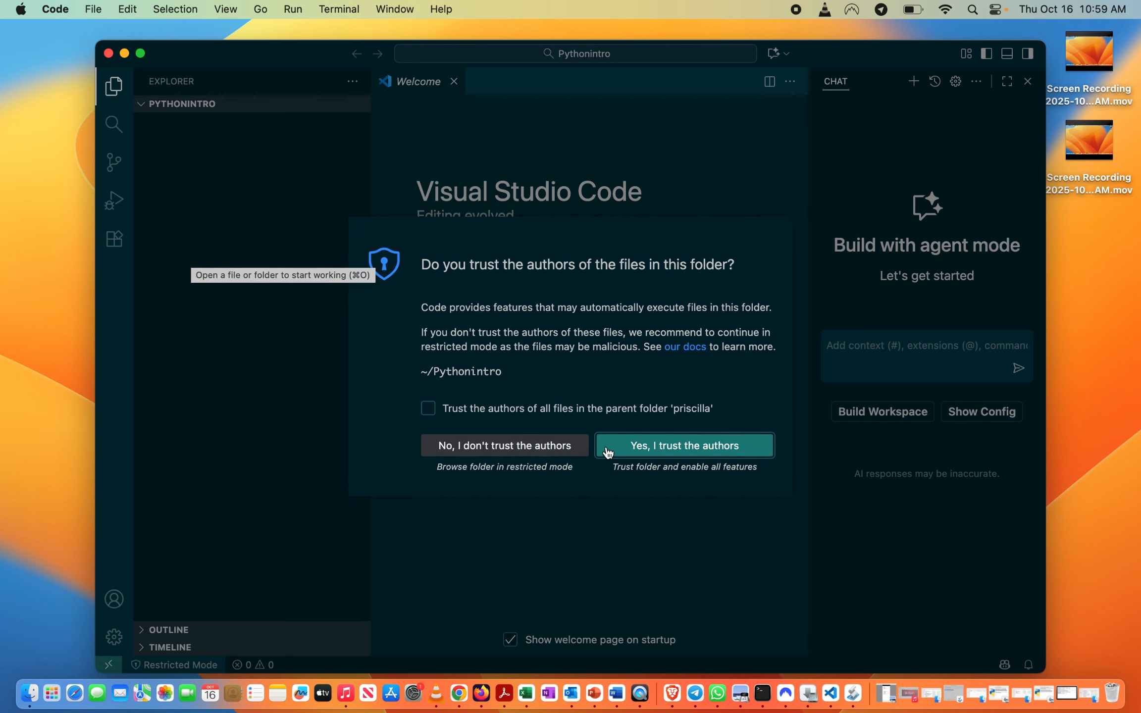
click(590, 451)
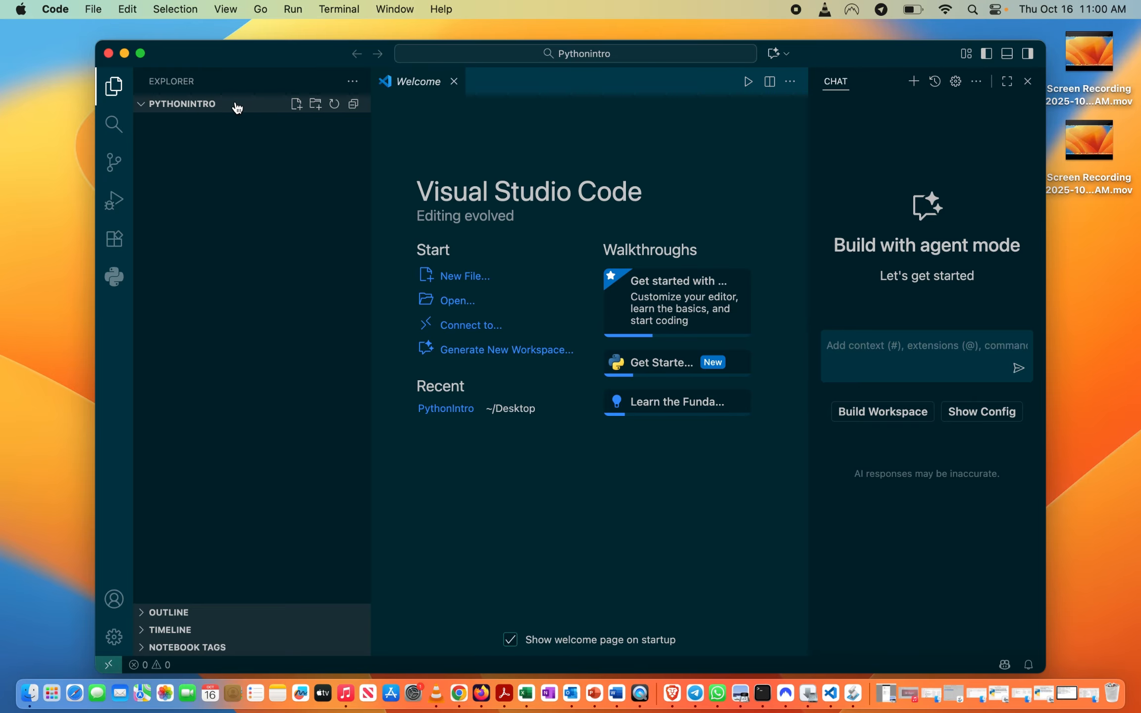
Step: Create a file named lession1.py in the Pythonintro folder and decline installing the command line developer tools
click(299, 111)
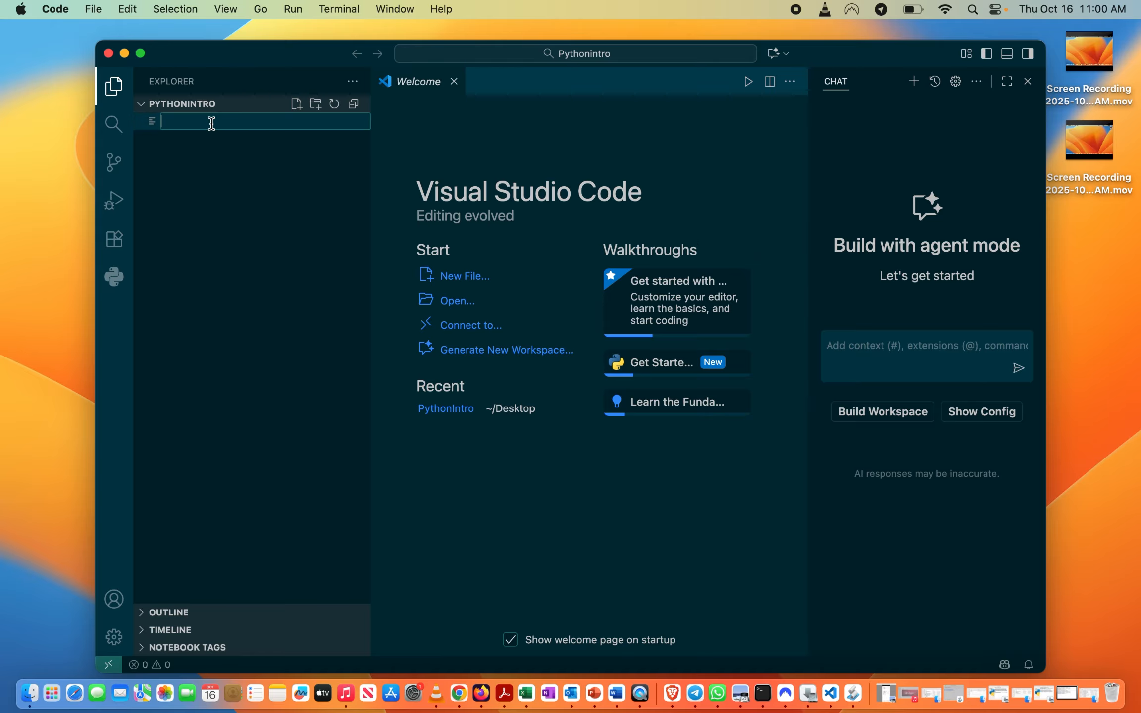
text(sion1)
text(.py)
key(Return)
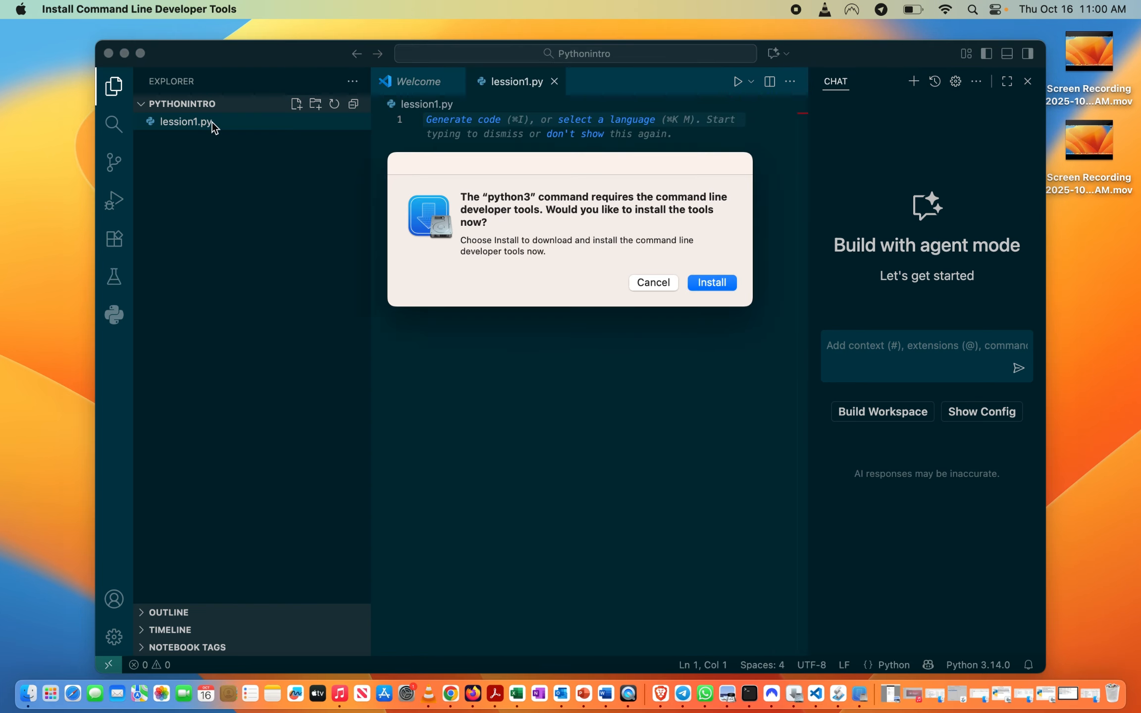
click(654, 283)
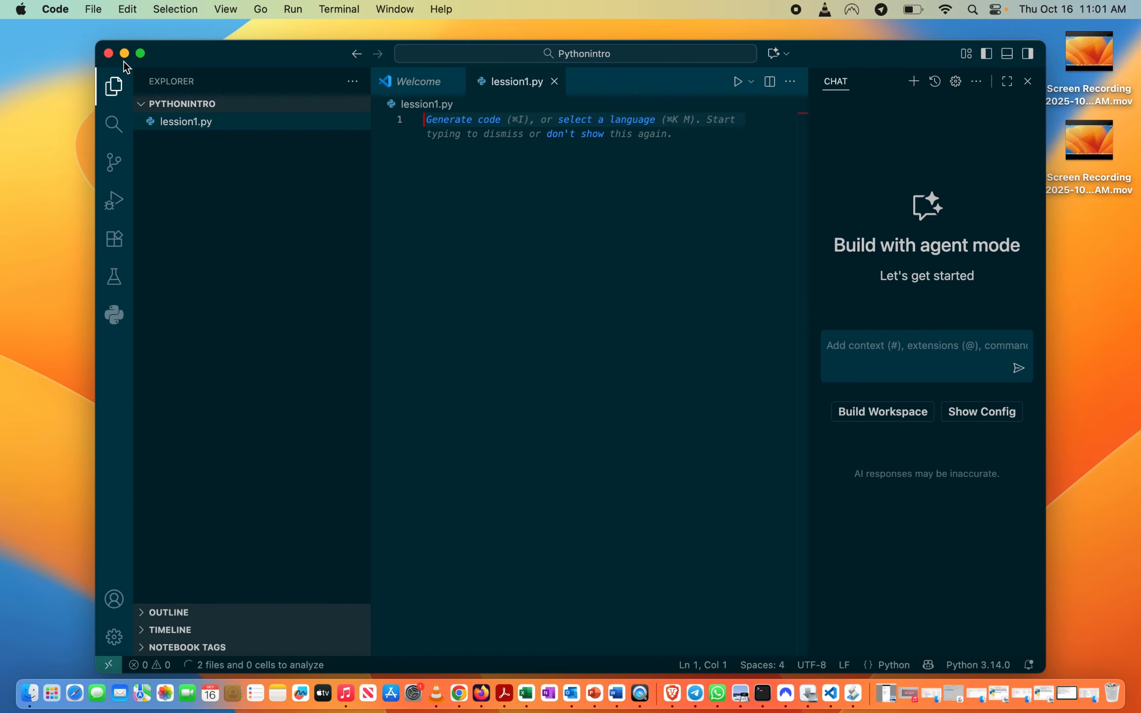
Step: Make the editor full screen, search the extensions for "python" and open the details of Microsoft's Python extension
click(140, 53)
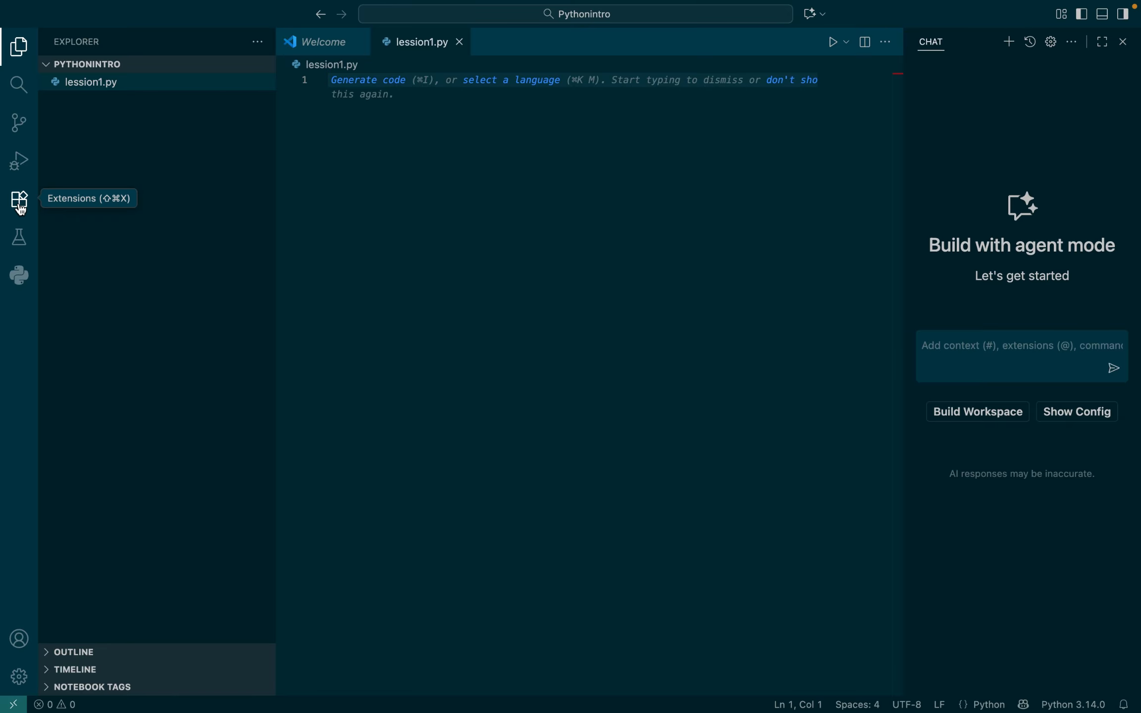
click(20, 201)
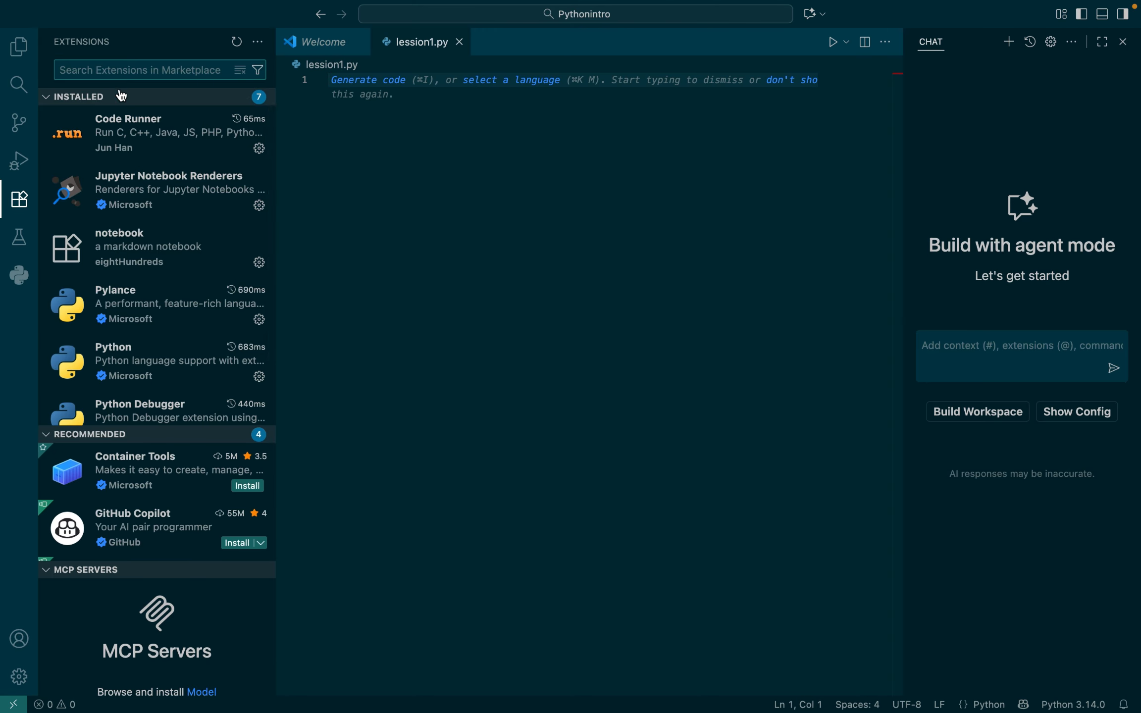
text(python)
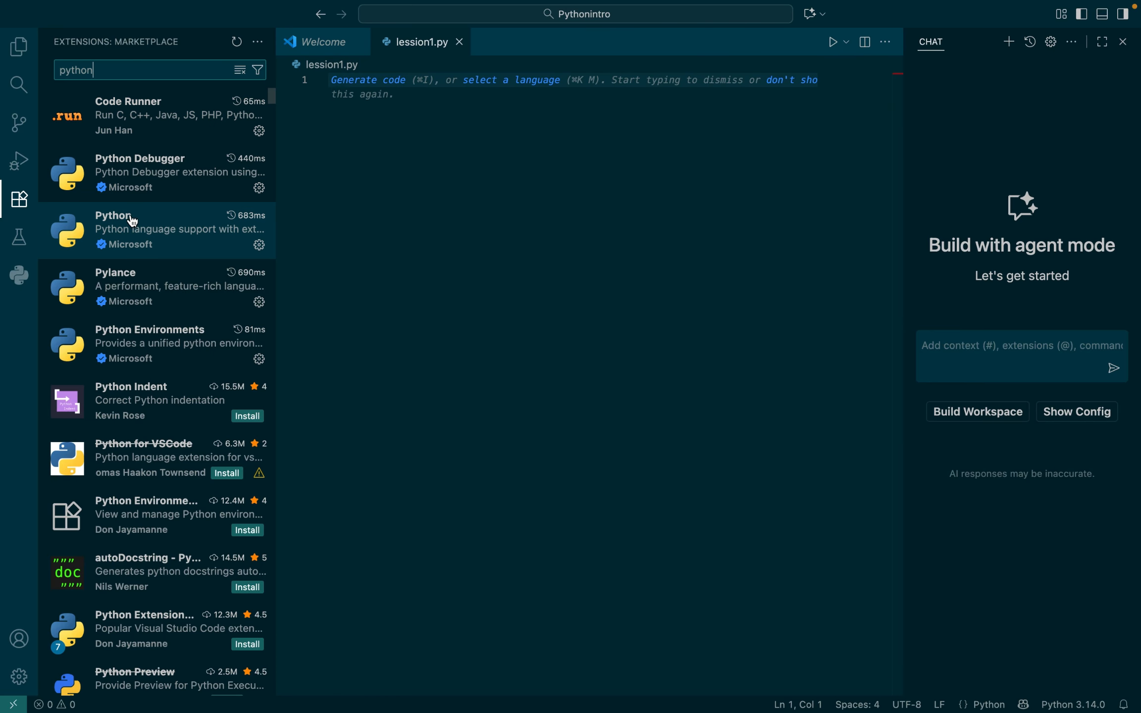
mouse_move(130, 218)
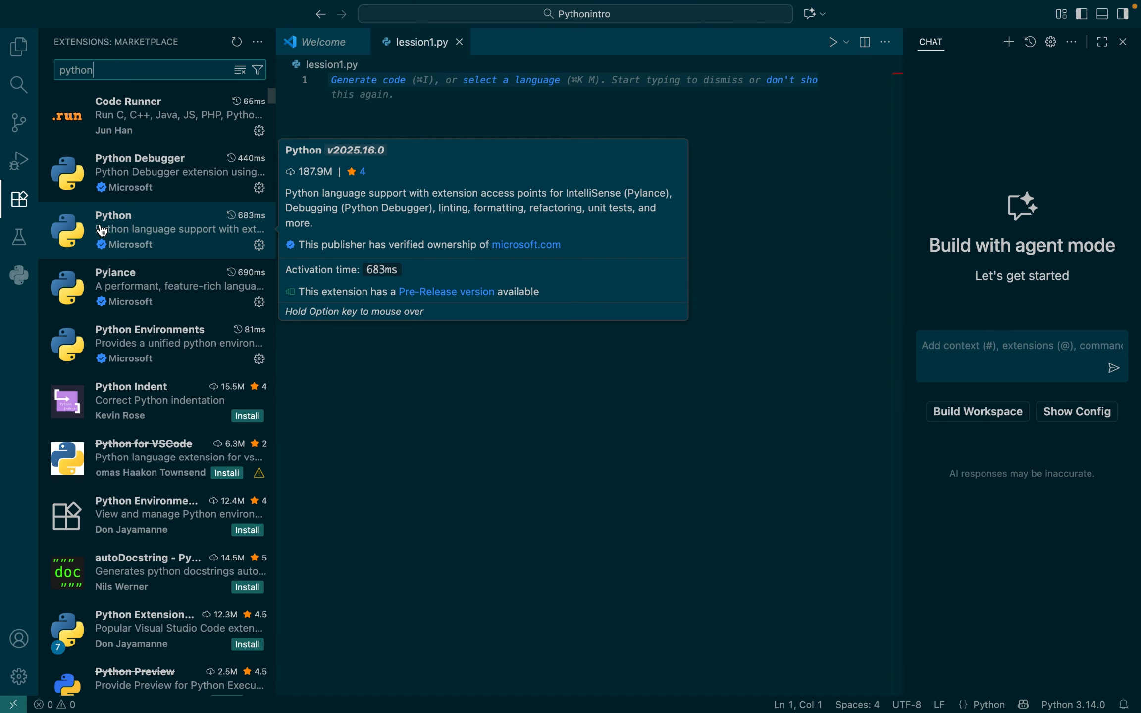
click(101, 230)
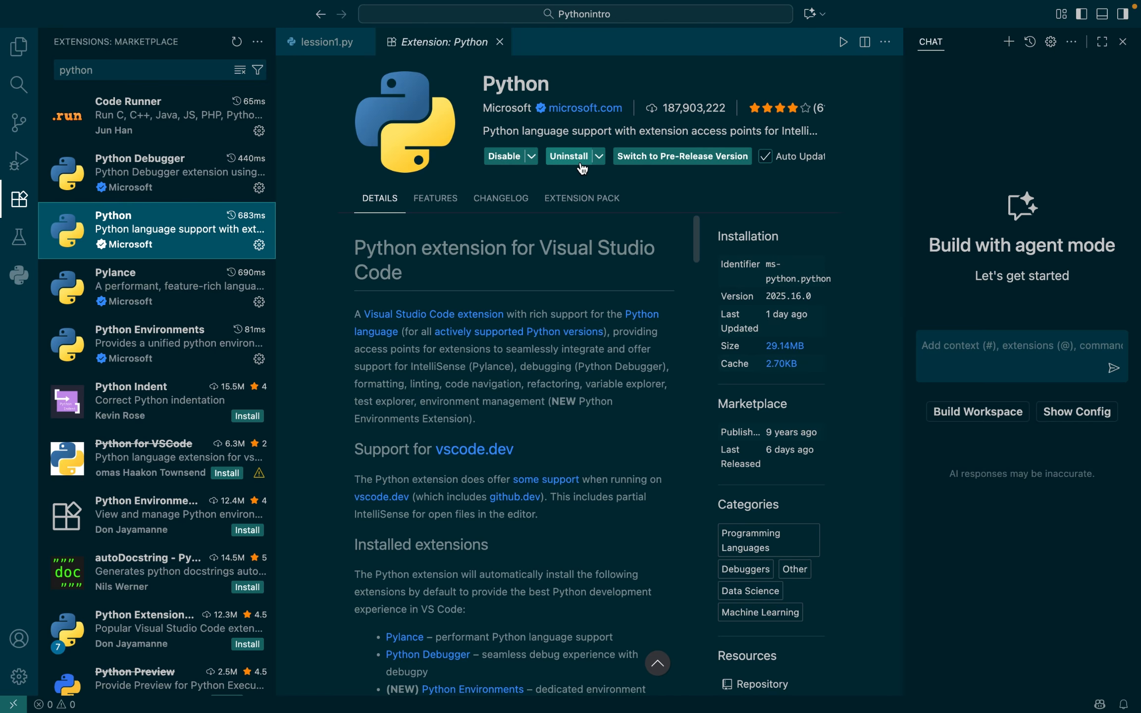
Step: Search the extensions for "coderunner", view the details of the Code Runner extension and close its page
click(118, 71)
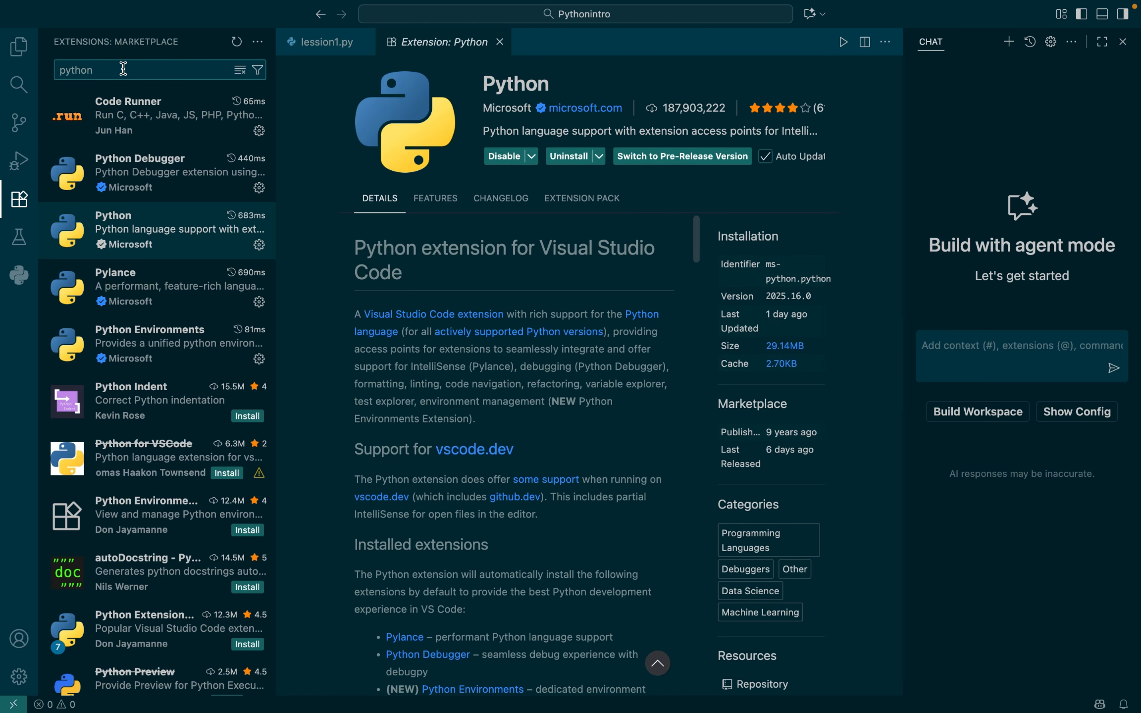
key(BackSpace)
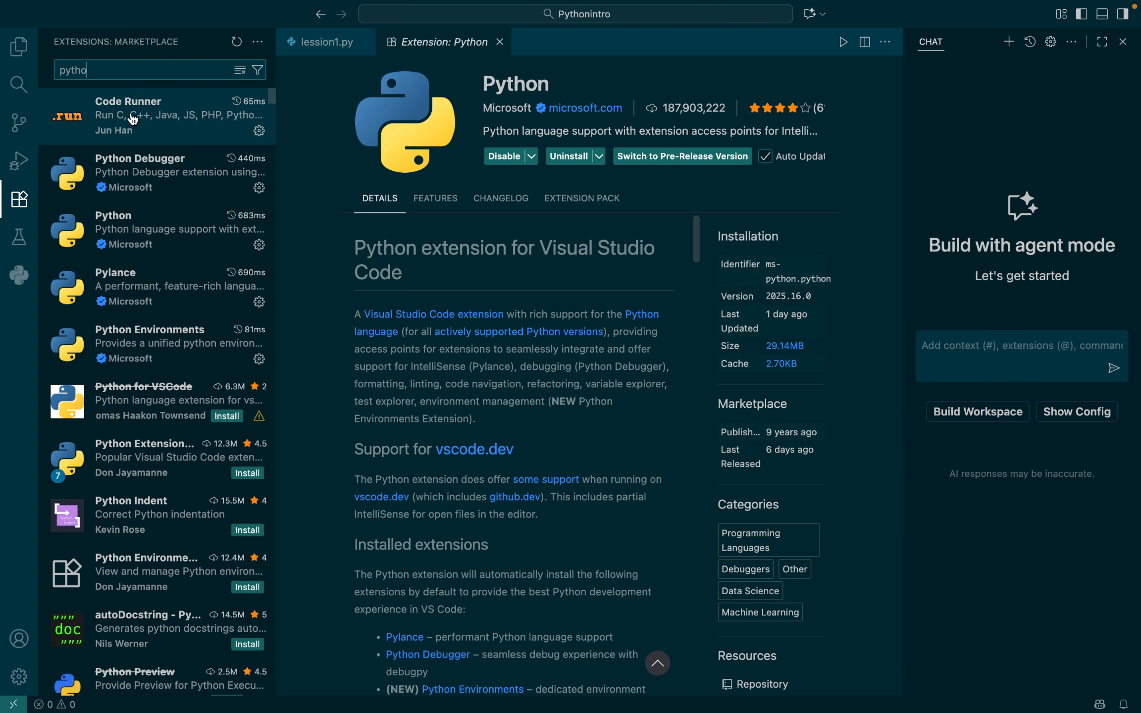
double_click(72, 69)
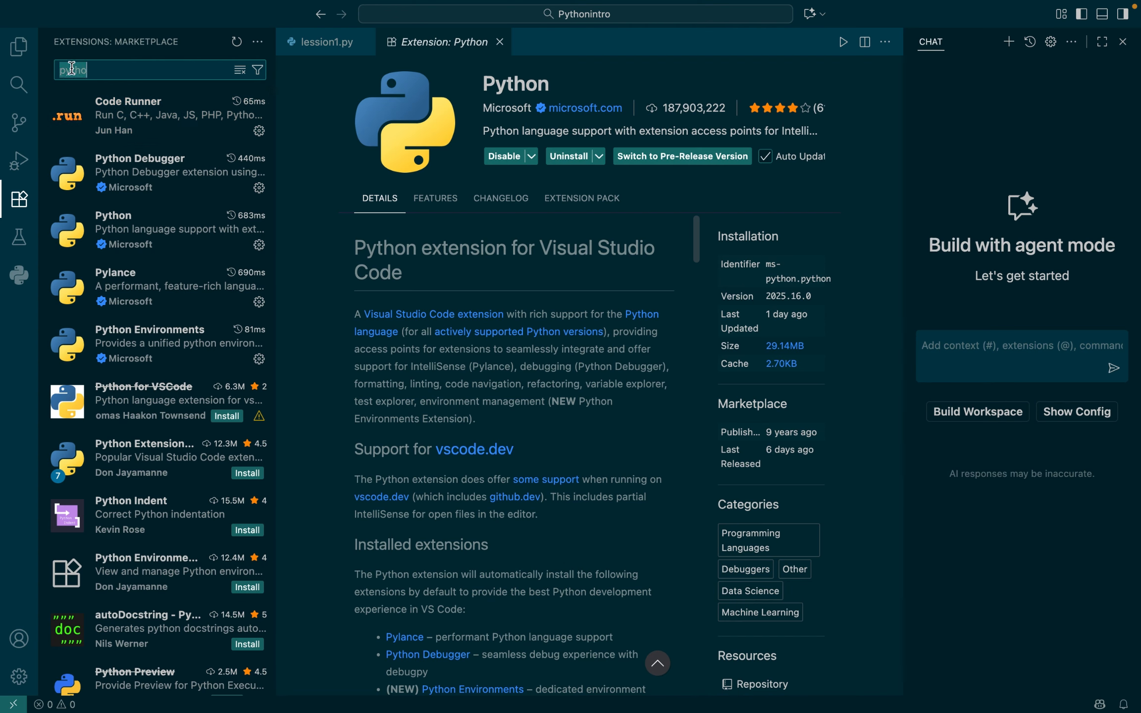
text(co)
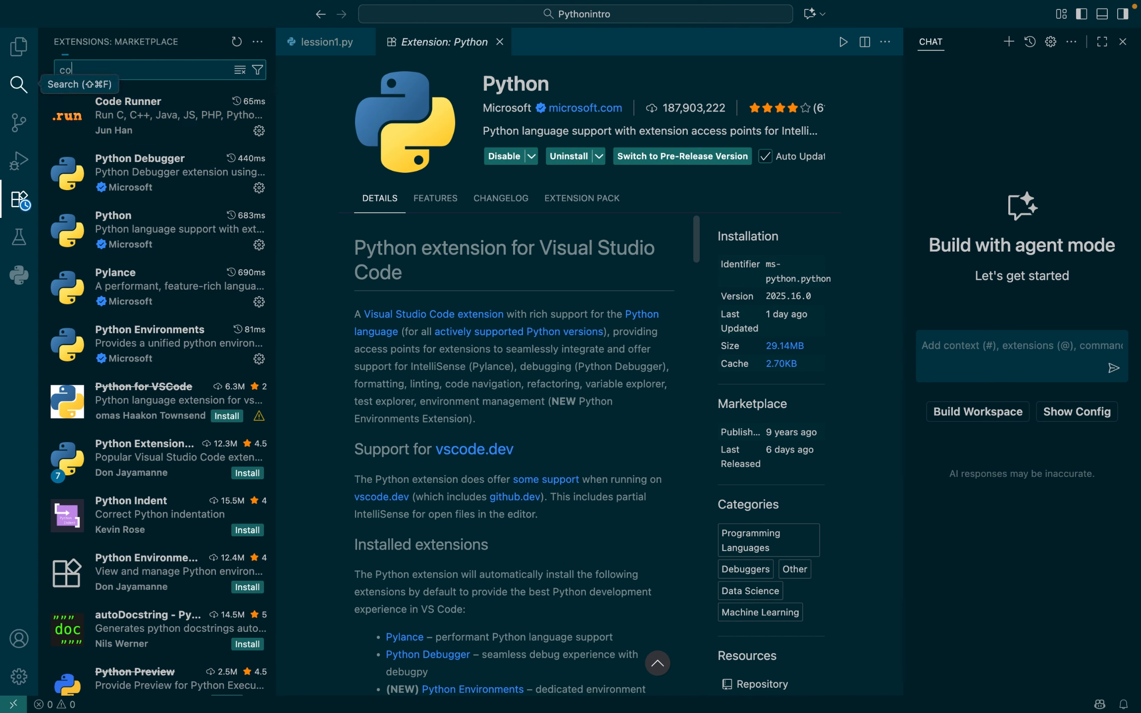
text(derunner)
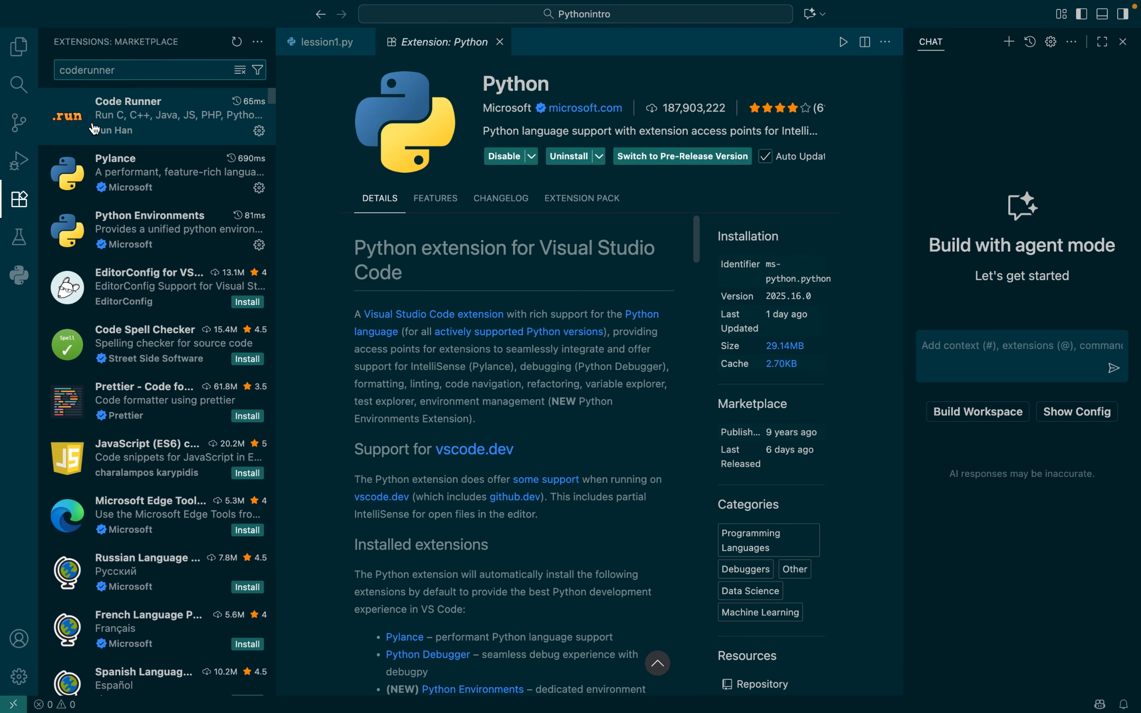
mouse_move(119, 130)
click(62, 127)
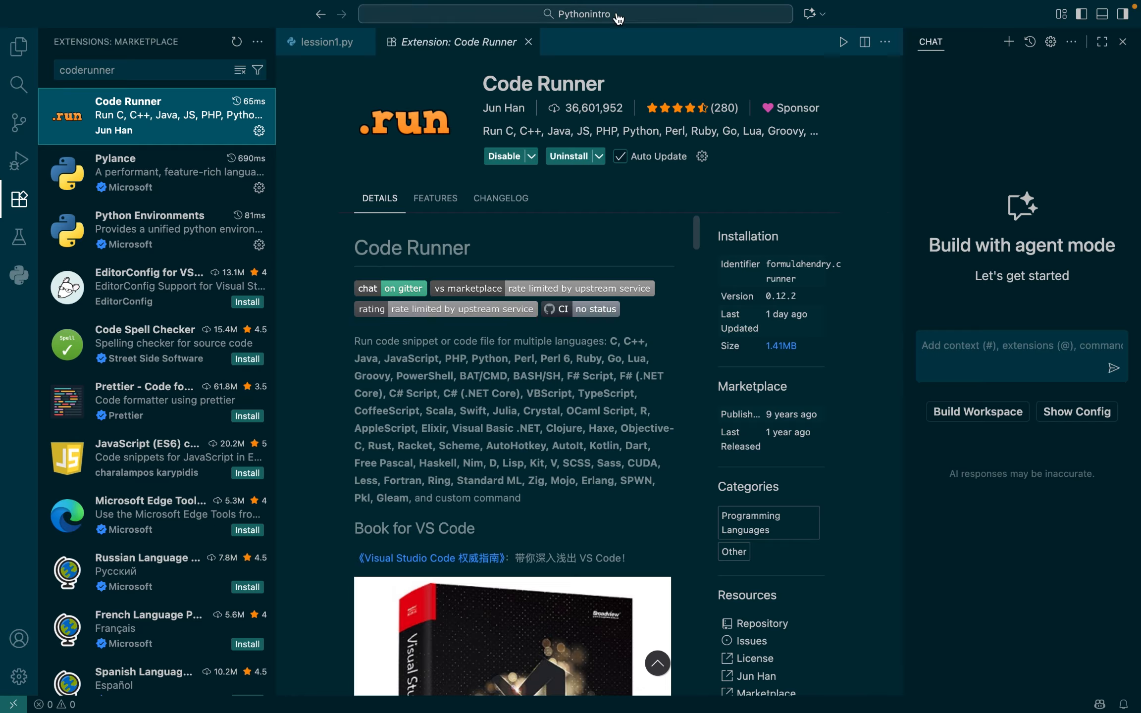
click(528, 43)
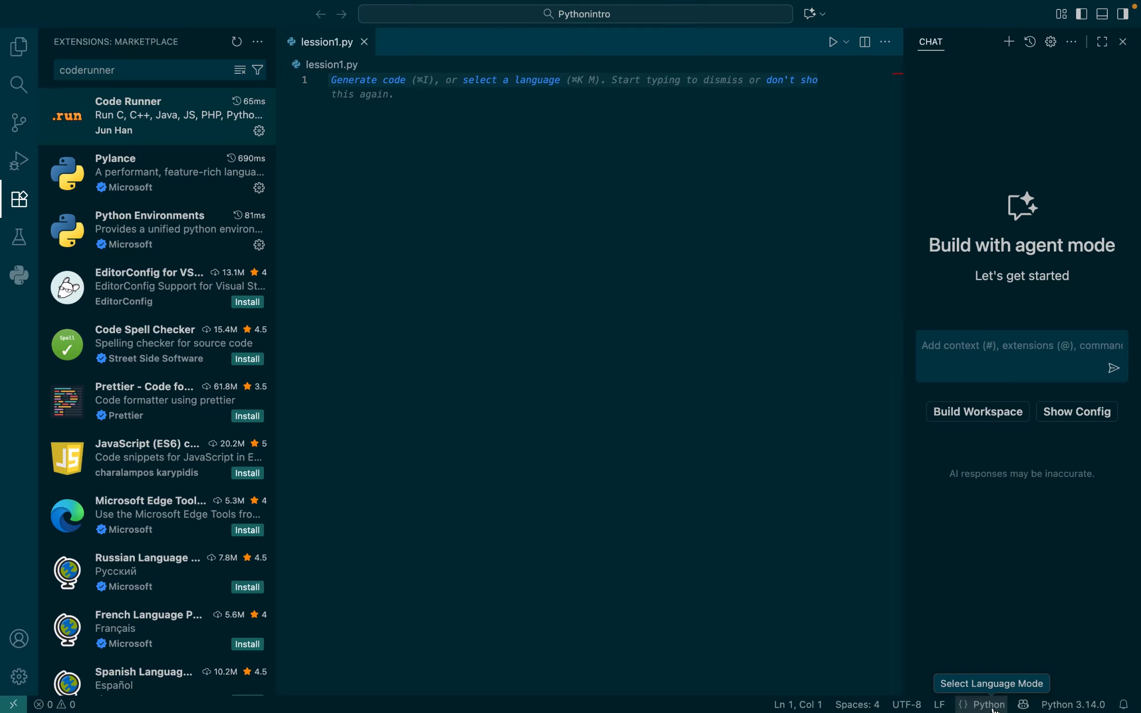
Step: Set the language mode of lession1.py to Python, check the selected interpreter and close the file
click(988, 704)
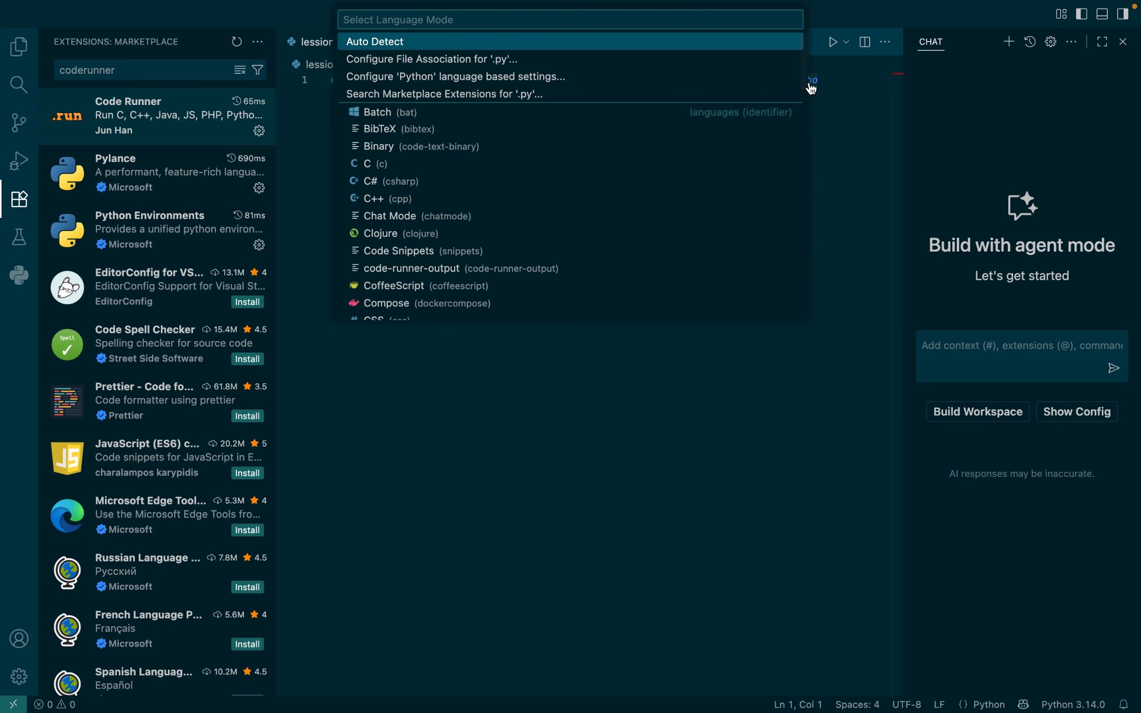
drag(806, 84, 796, 241)
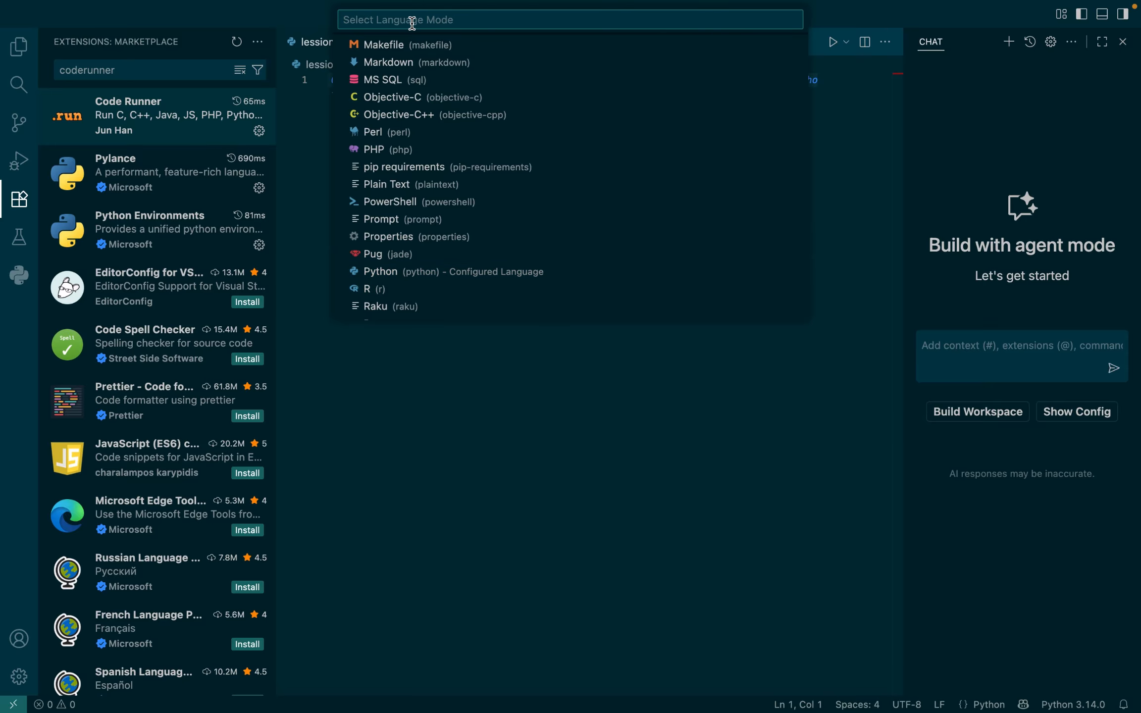
click(416, 270)
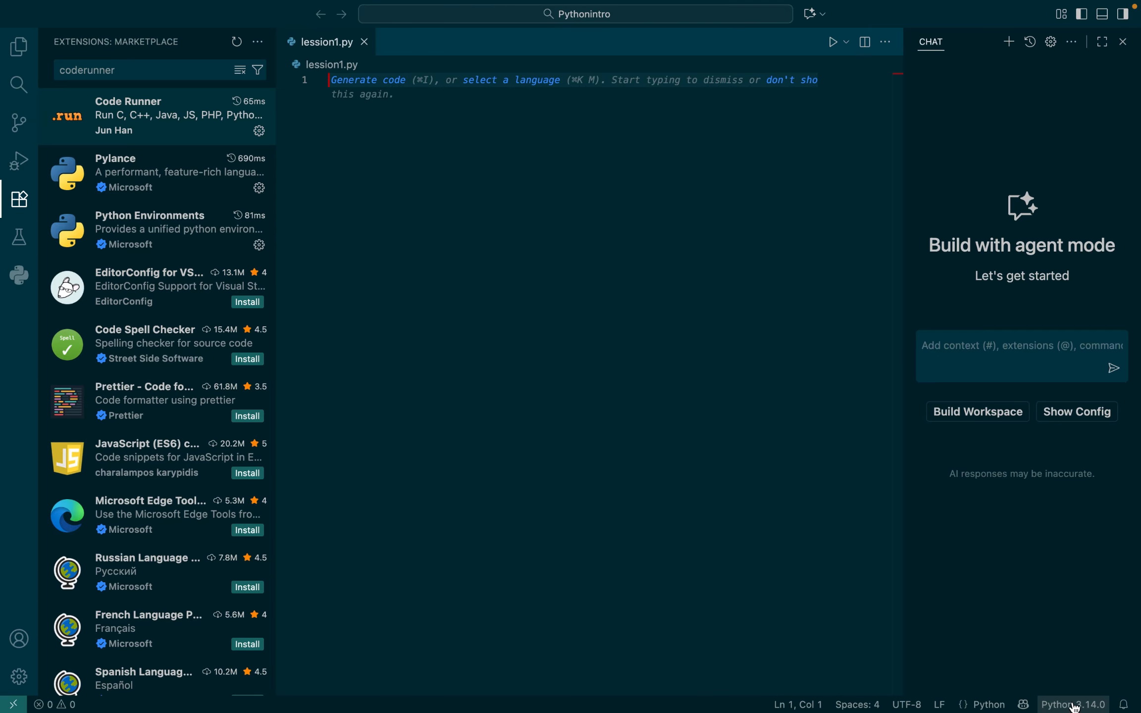
mouse_move(1070, 709)
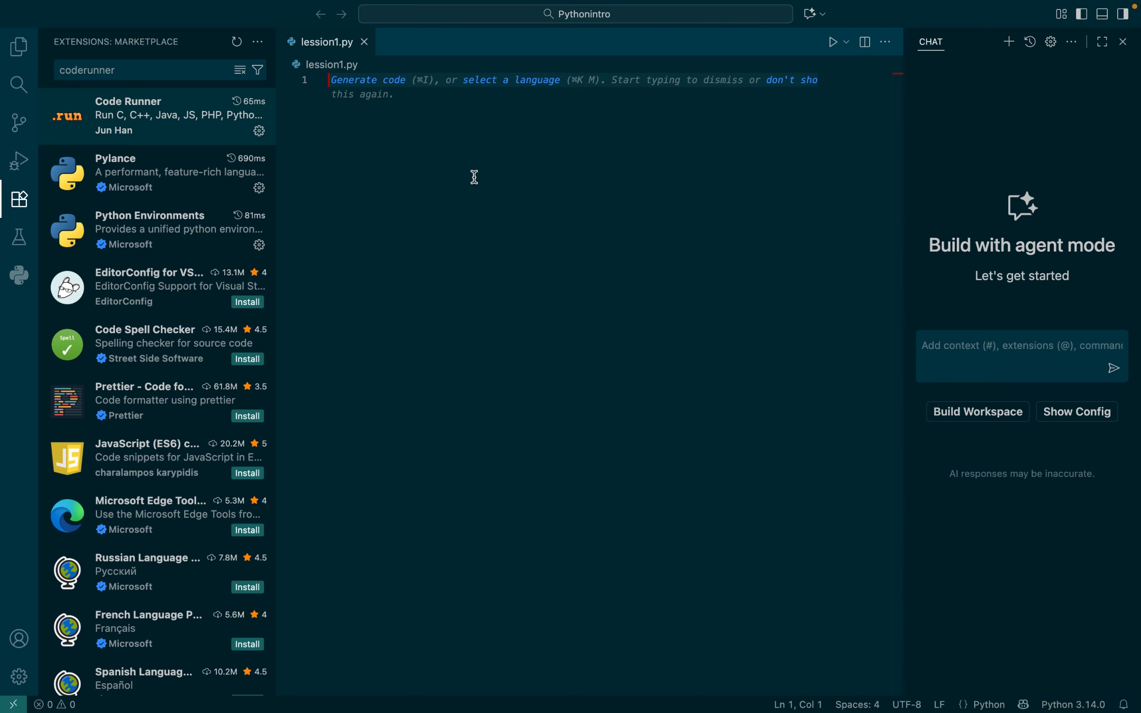
click(364, 42)
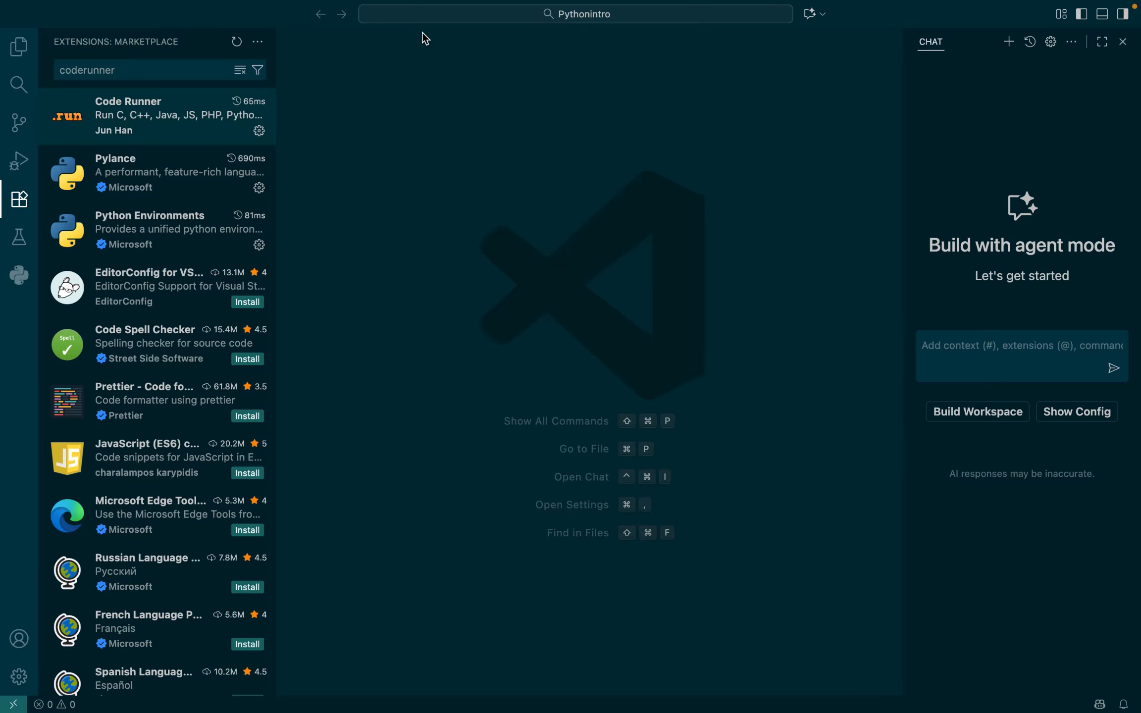
Step: Select Python 3.14.0 at /usr/local/bin/python3 as the interpreter, declining the command line developer tools installation
key(super+shift+p)
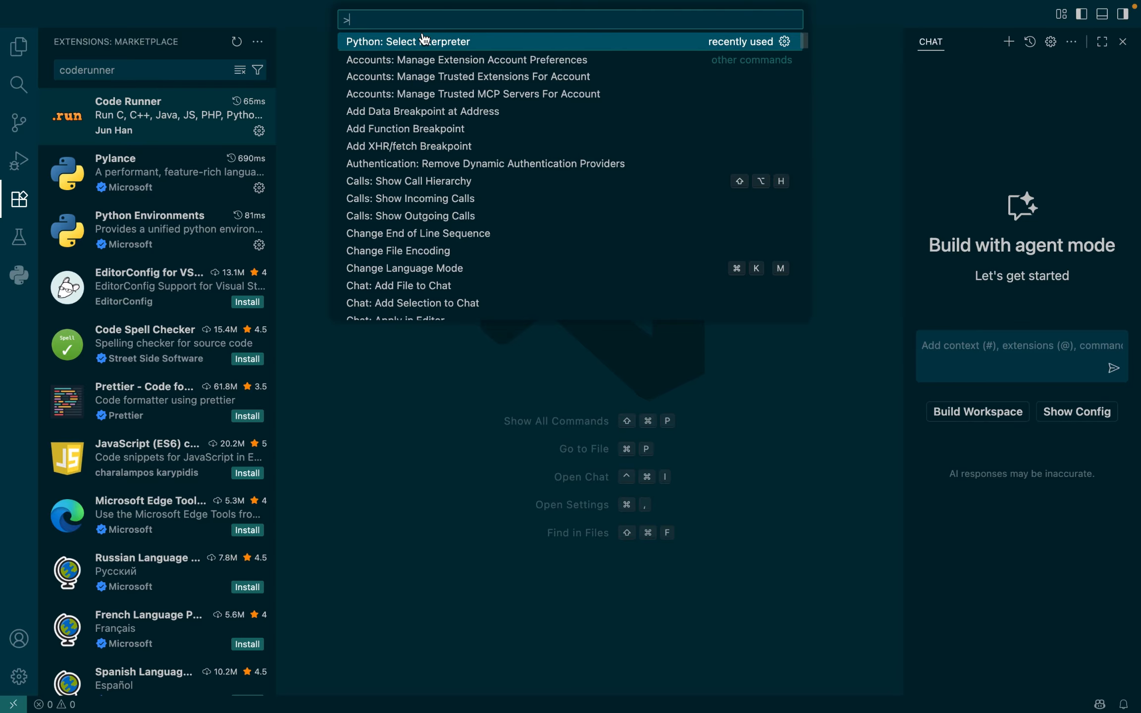
text(python)
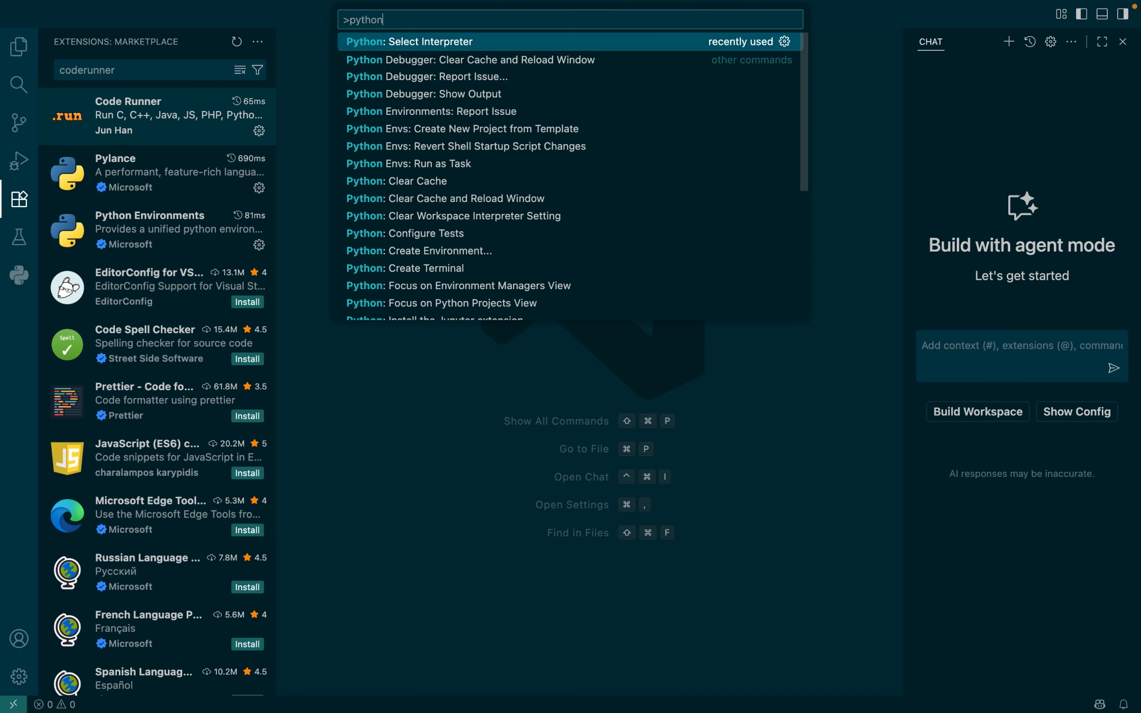
text(:select)
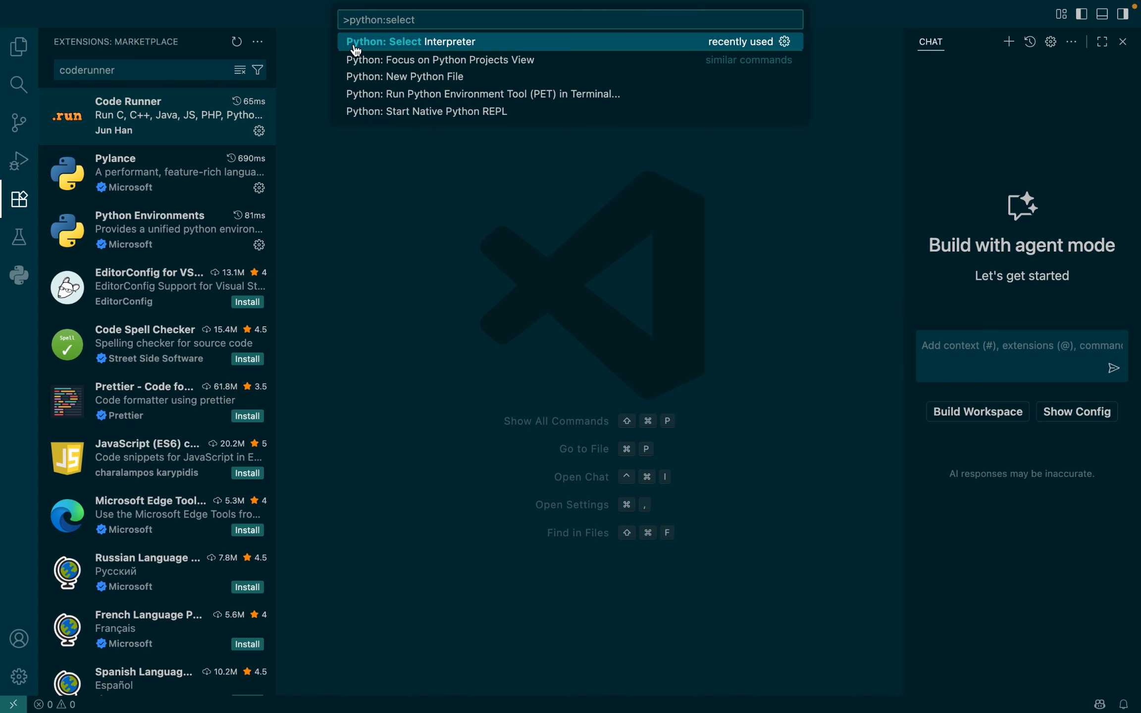
click(452, 49)
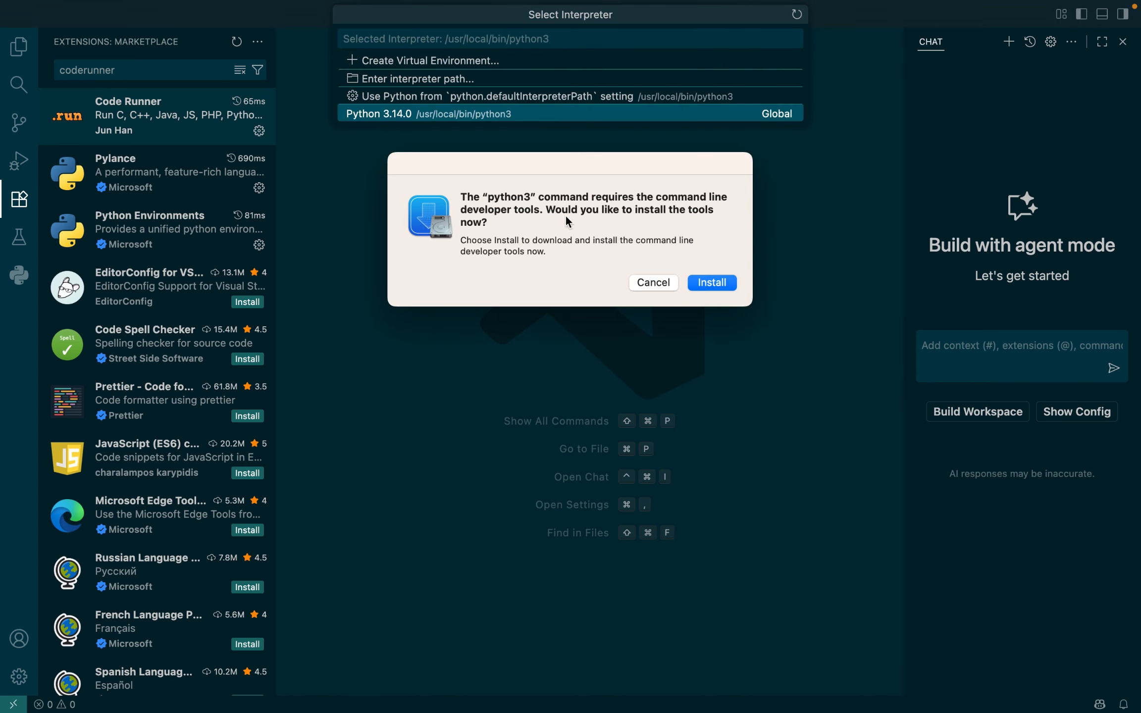
click(654, 282)
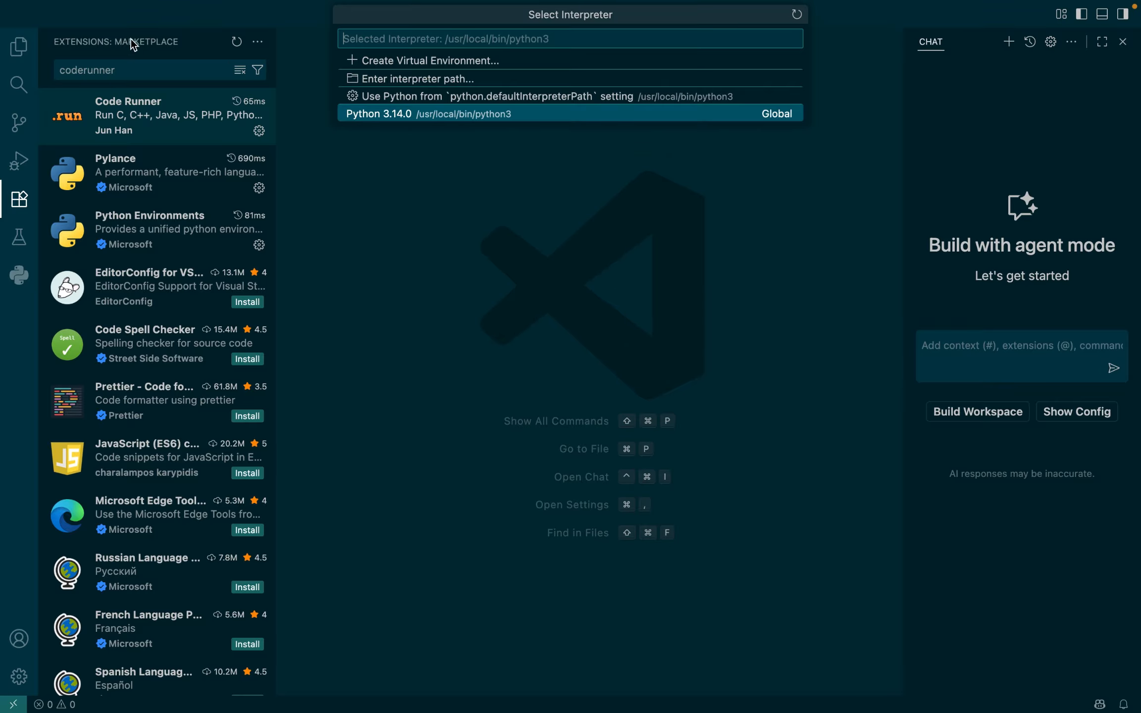
click(402, 115)
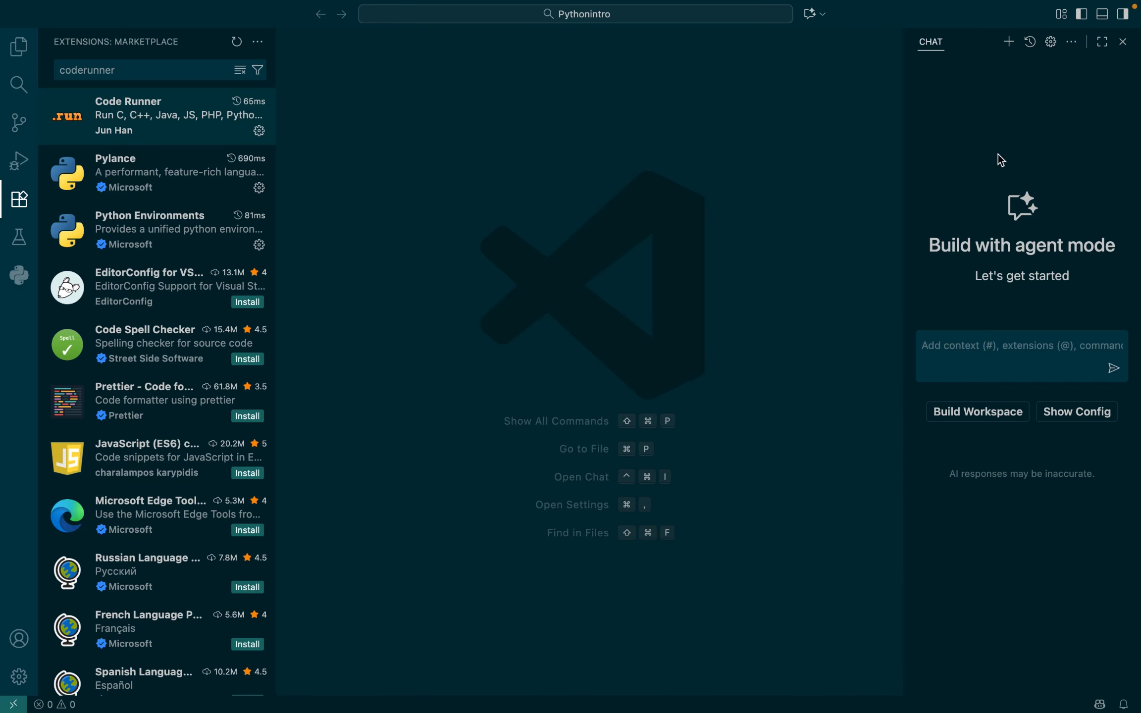
Step: Close the chat, rename lession1.py to lesson1.py and open it together with the integrated terminal
click(1123, 42)
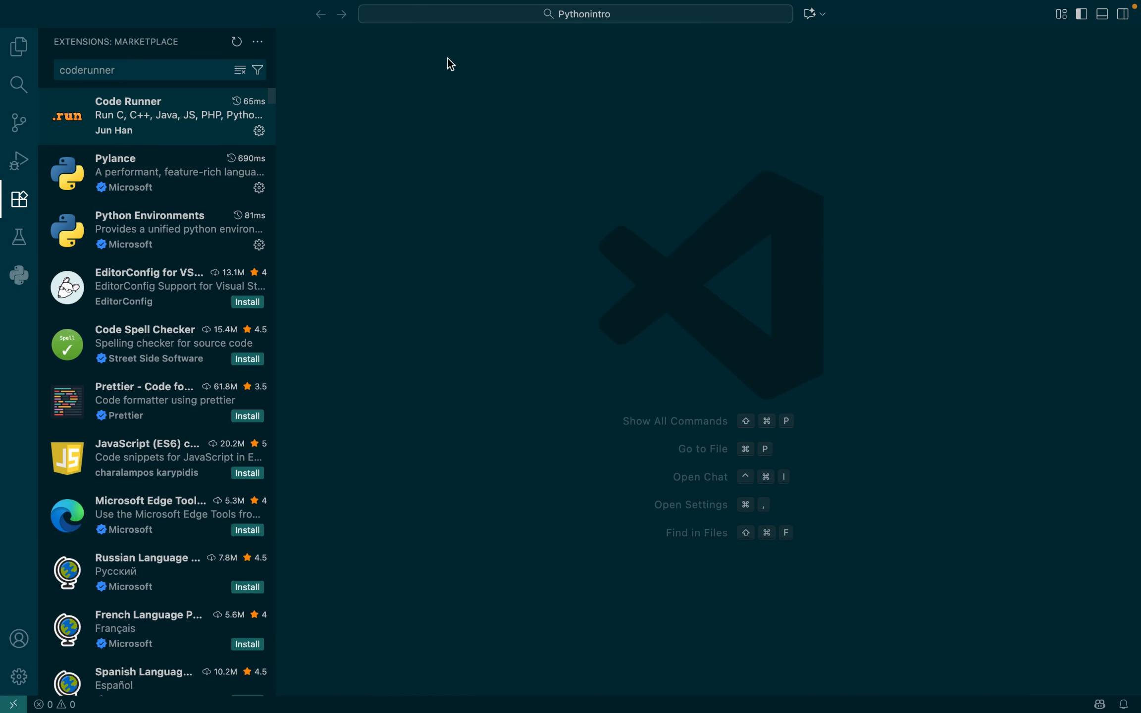
click(19, 46)
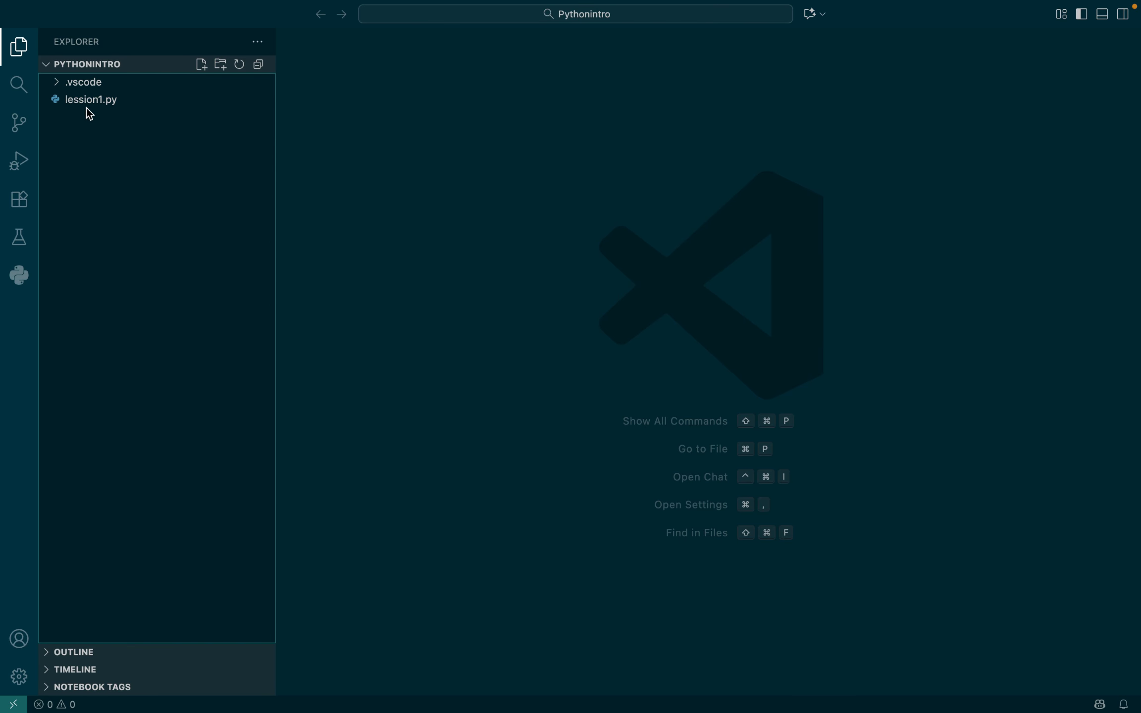
click(99, 105)
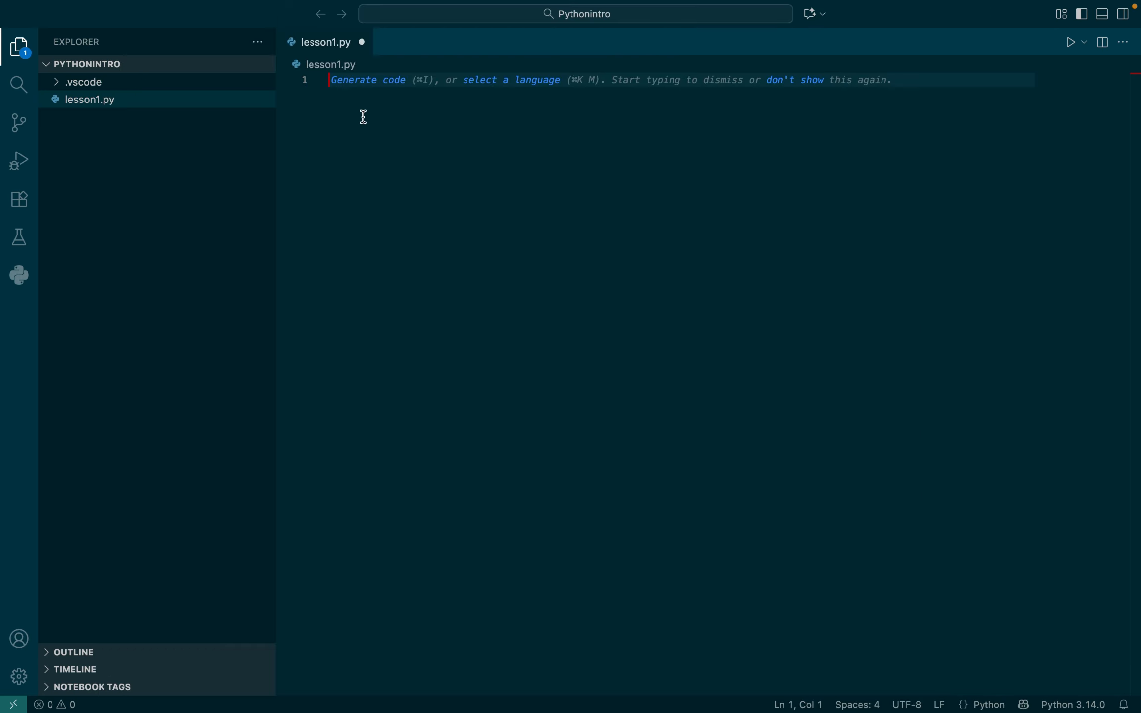
key(ctrl+grave)
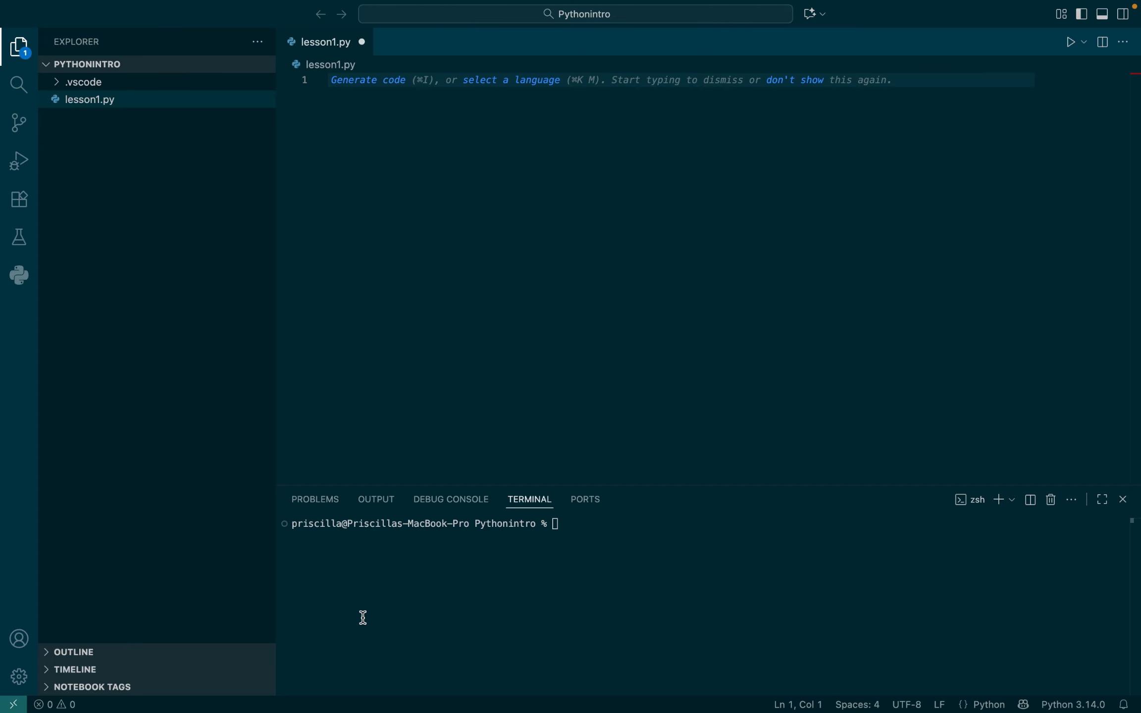
Step: Search the settings for "code-runner", make sure Run In Terminal is enabled and close the settings
click(19, 677)
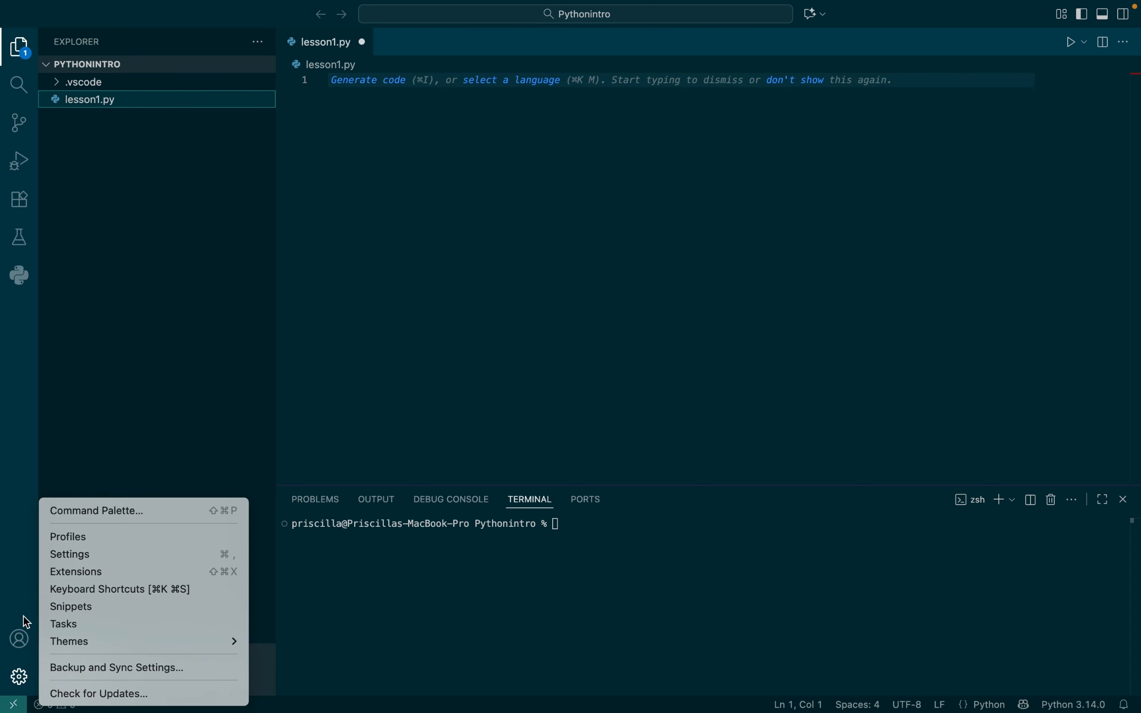
click(61, 559)
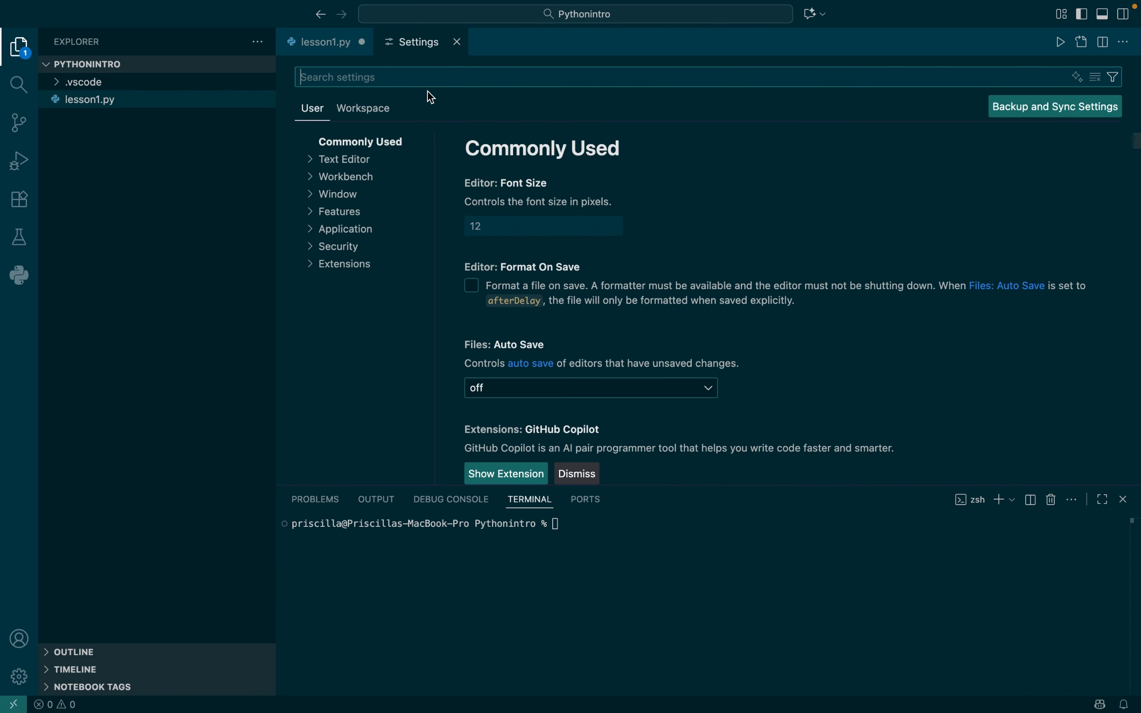
text(code-runner)
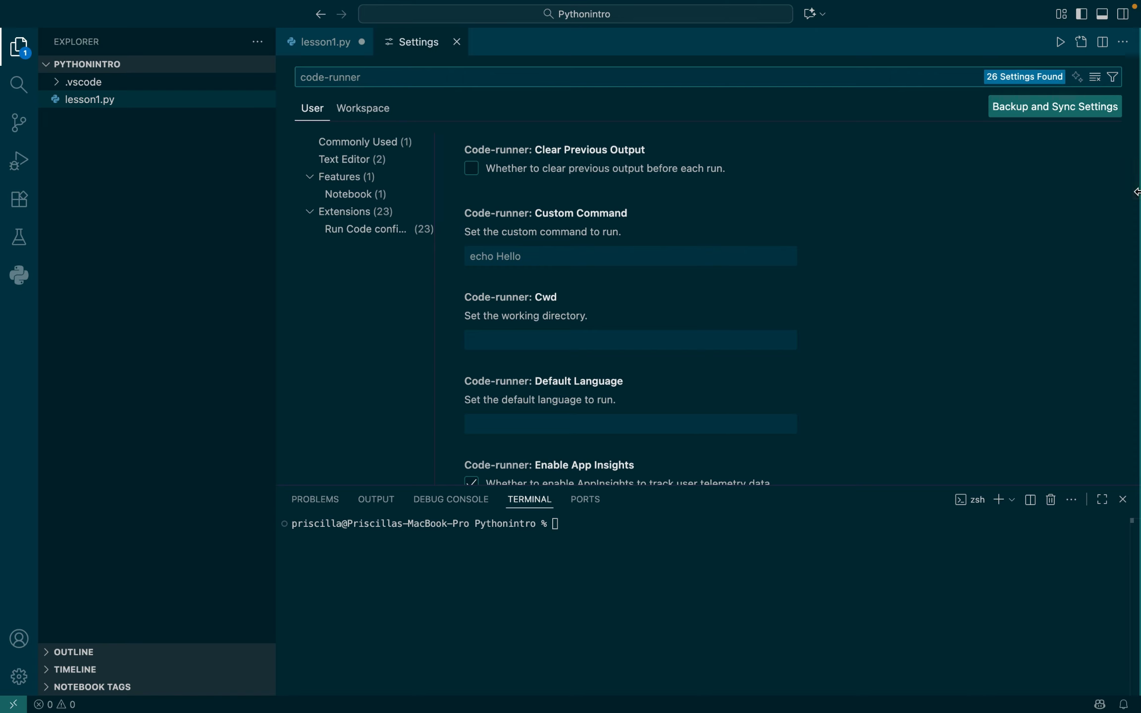
scroll(1134, 213, down, 5)
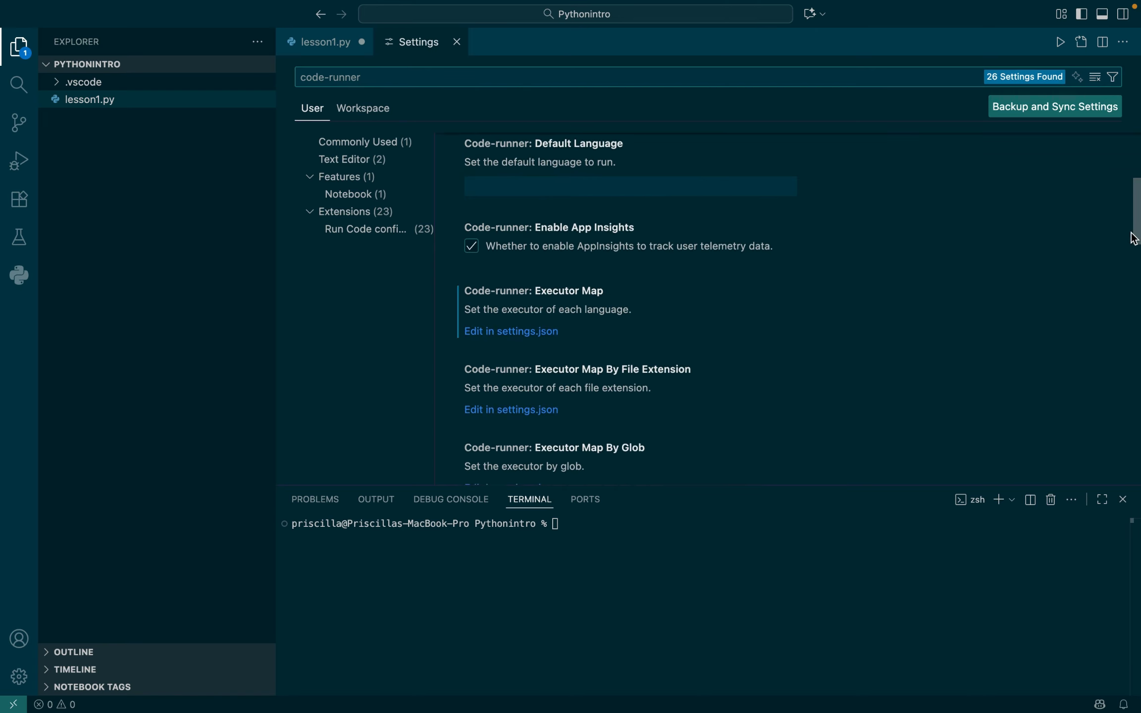
drag(1134, 238, 1123, 326)
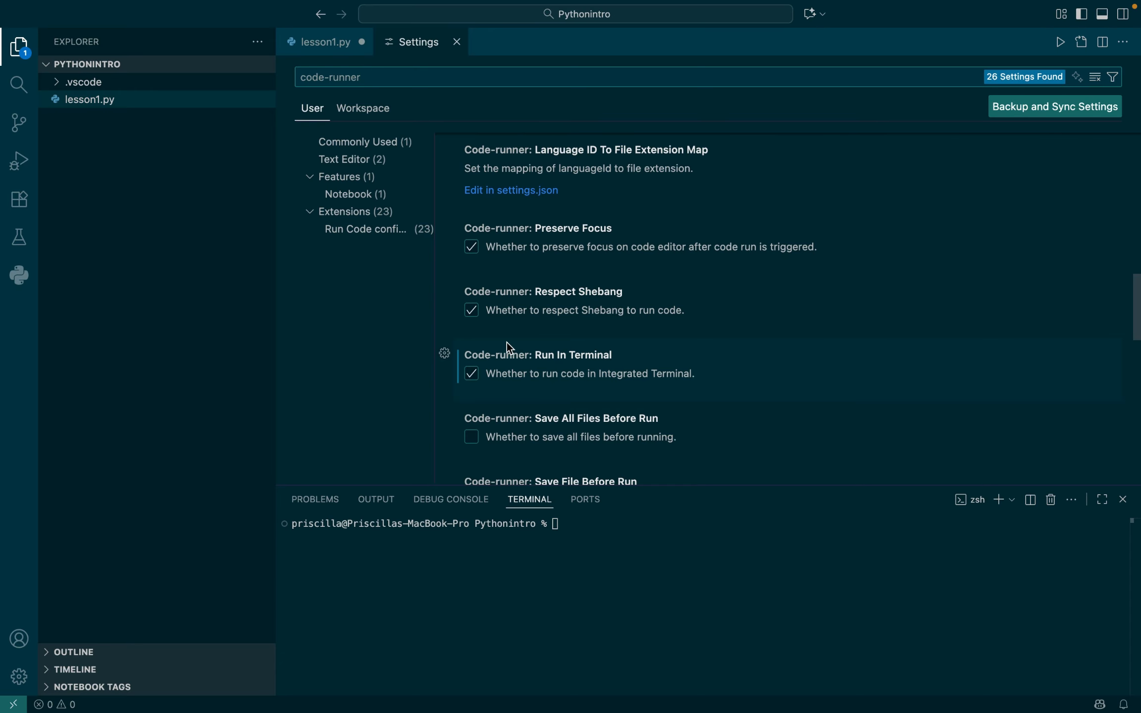
click(477, 378)
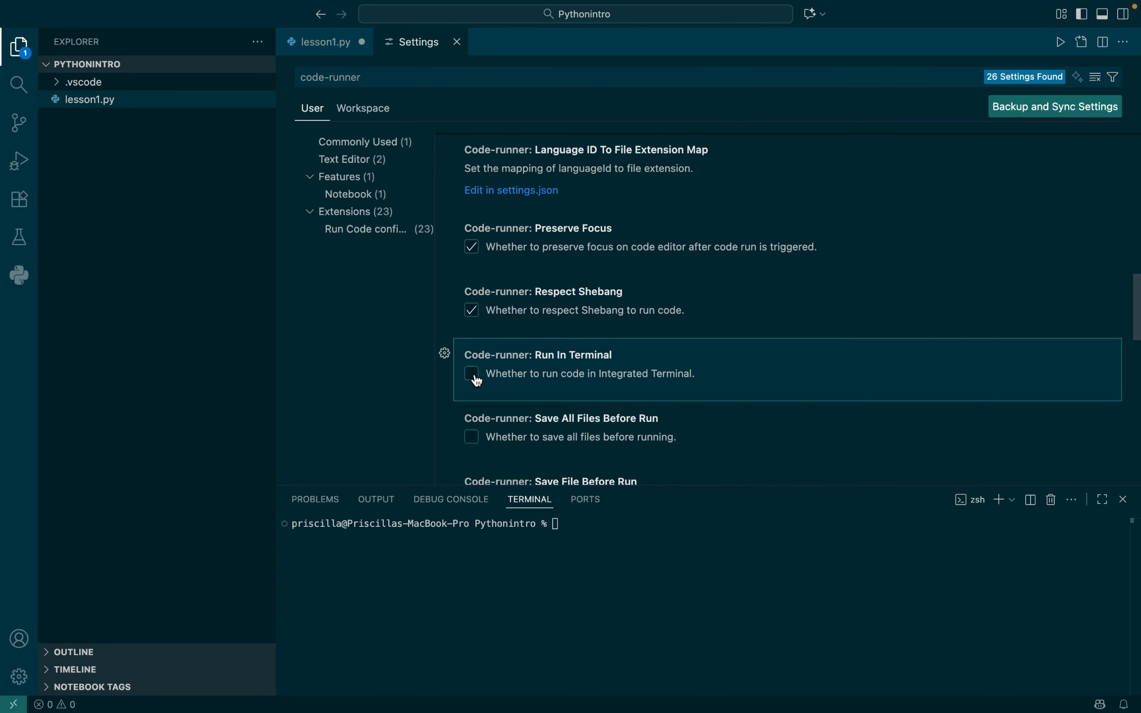
click(477, 379)
click(131, 297)
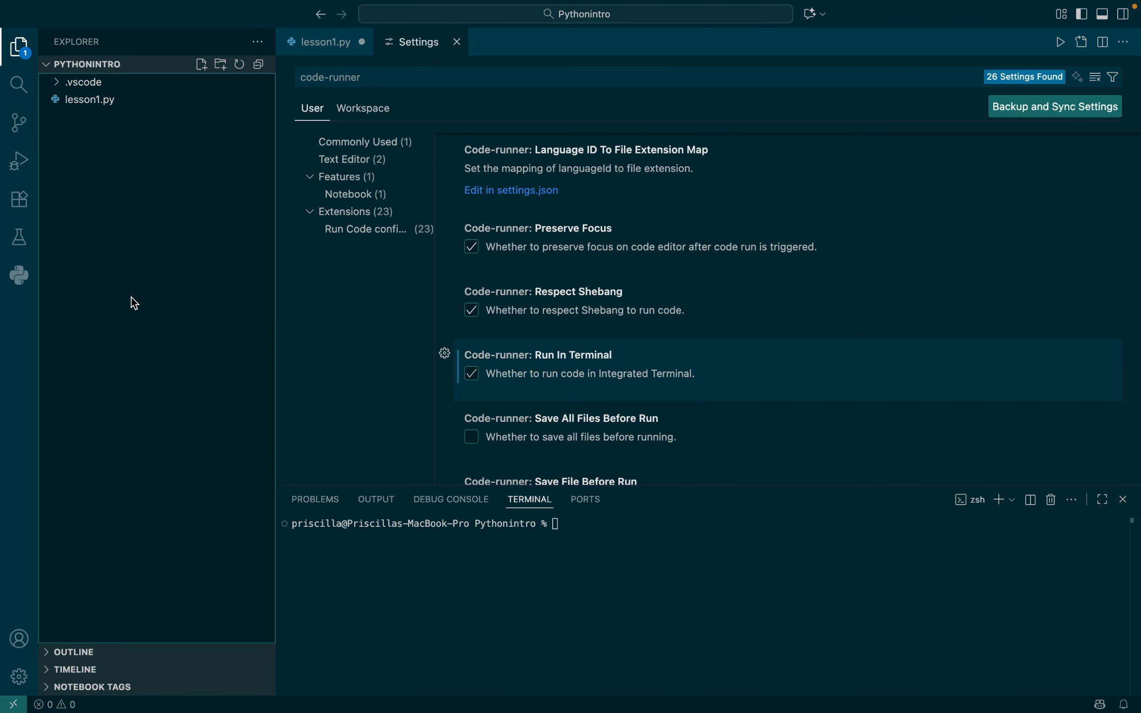
click(456, 42)
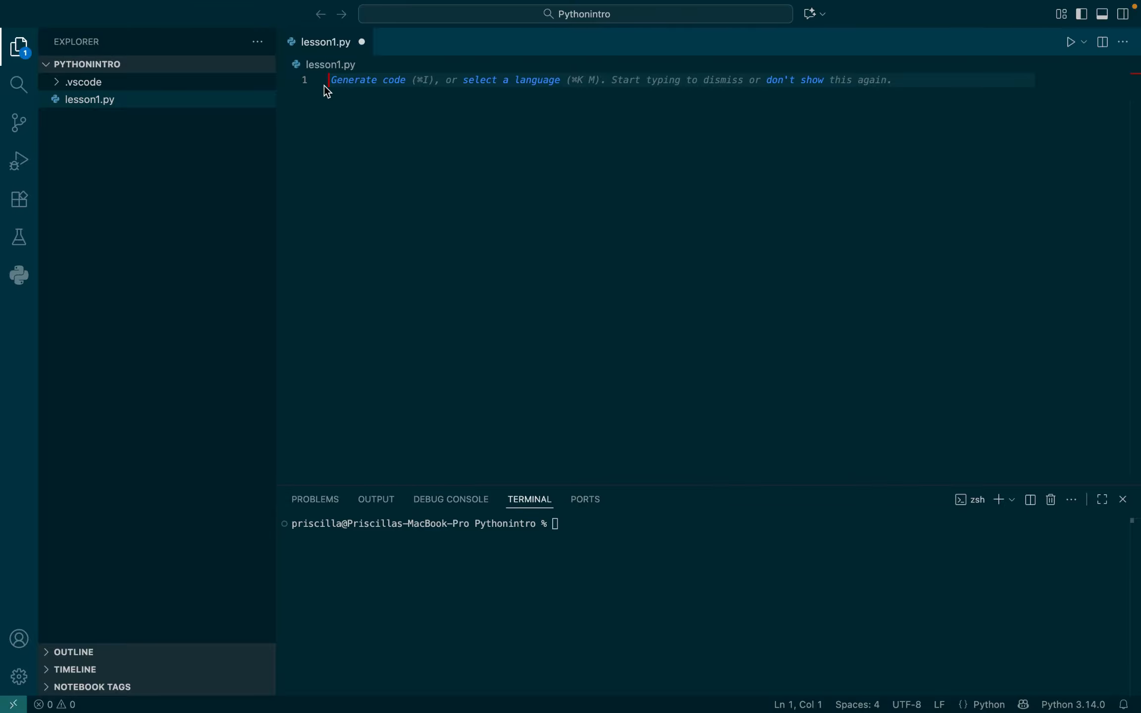
Step: Start a print statement on the first line of lesson1.py
text(print)
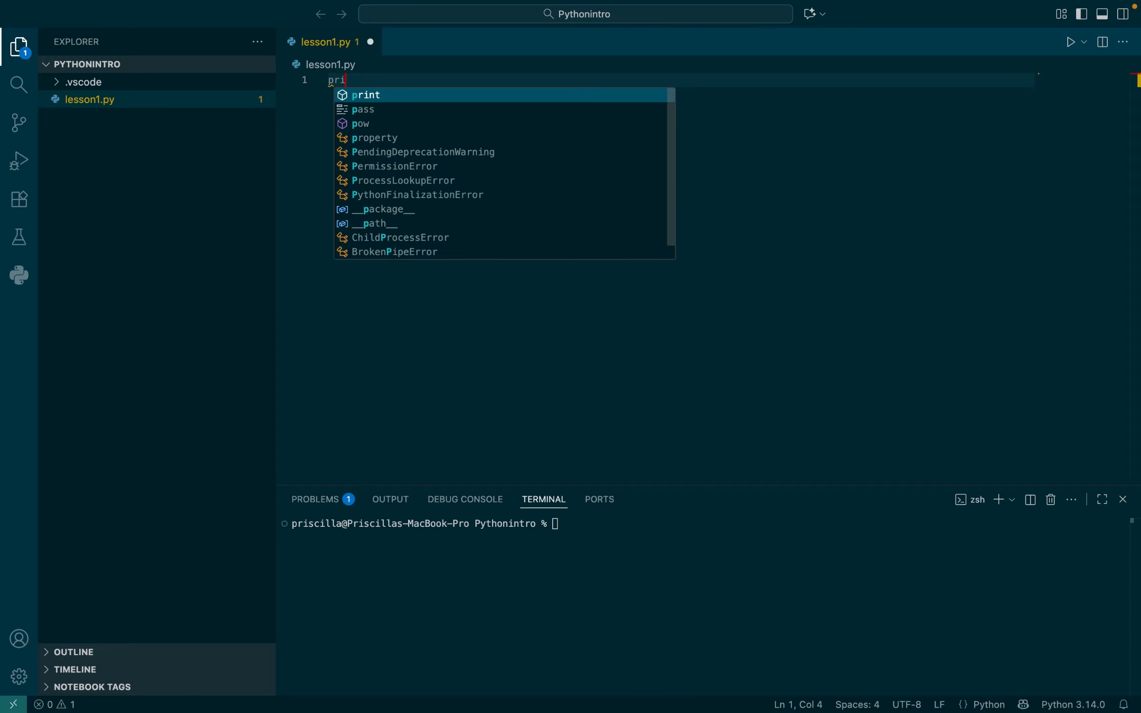